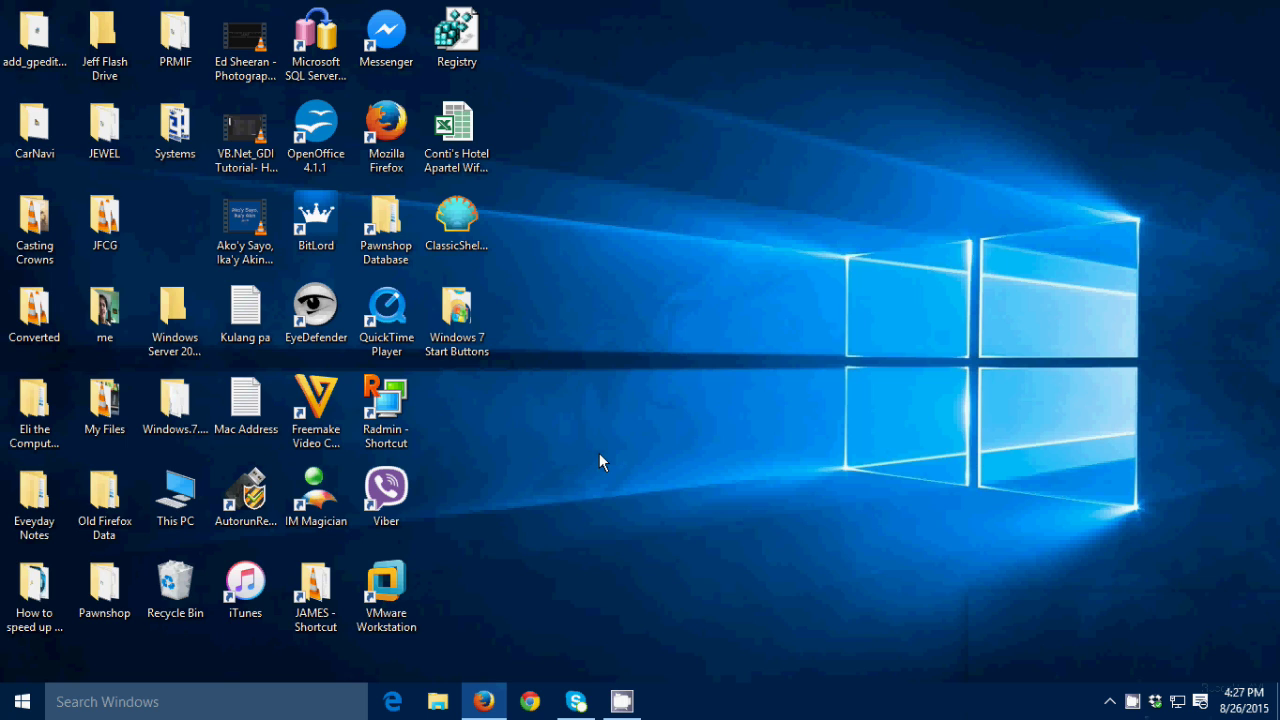
Step: Switch to Firefox and review the Classic Shell 4.2.2 beta forum post and its web address
left_click(493, 703)
scroll(649, 357, "up", 4)
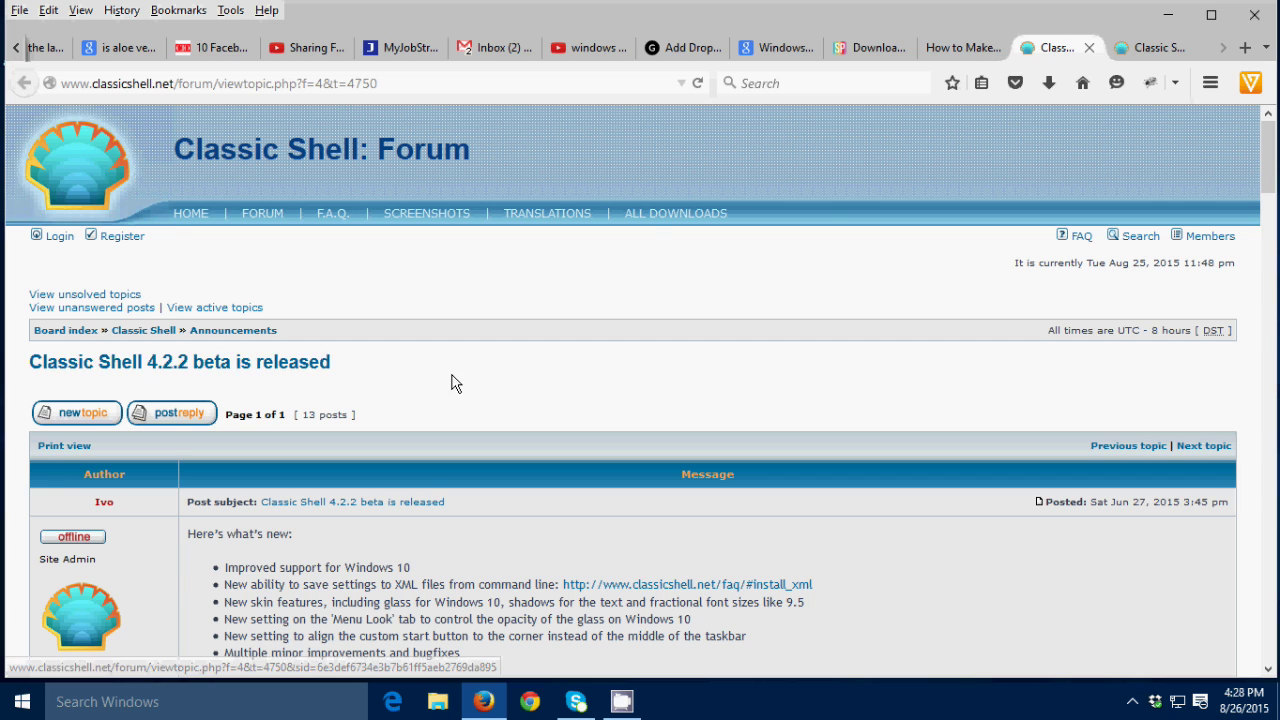
scroll(452, 382, "down", 2)
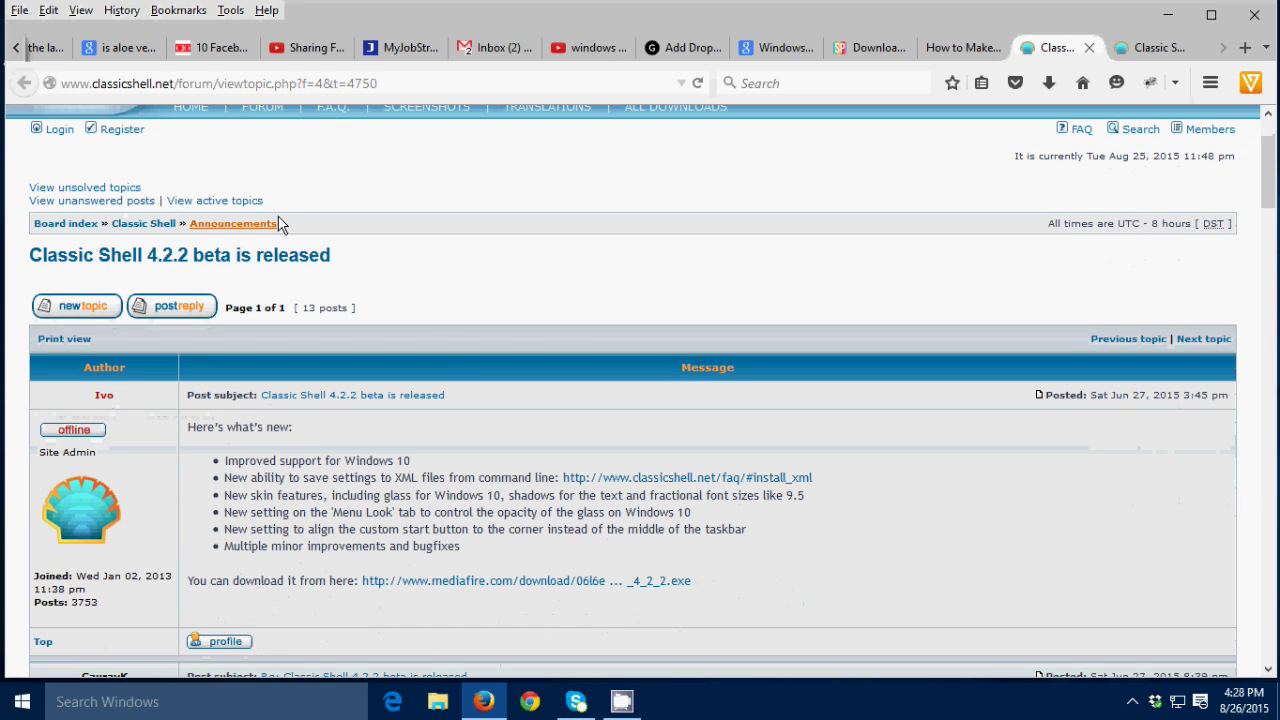
scroll(531, 314, "down", 2)
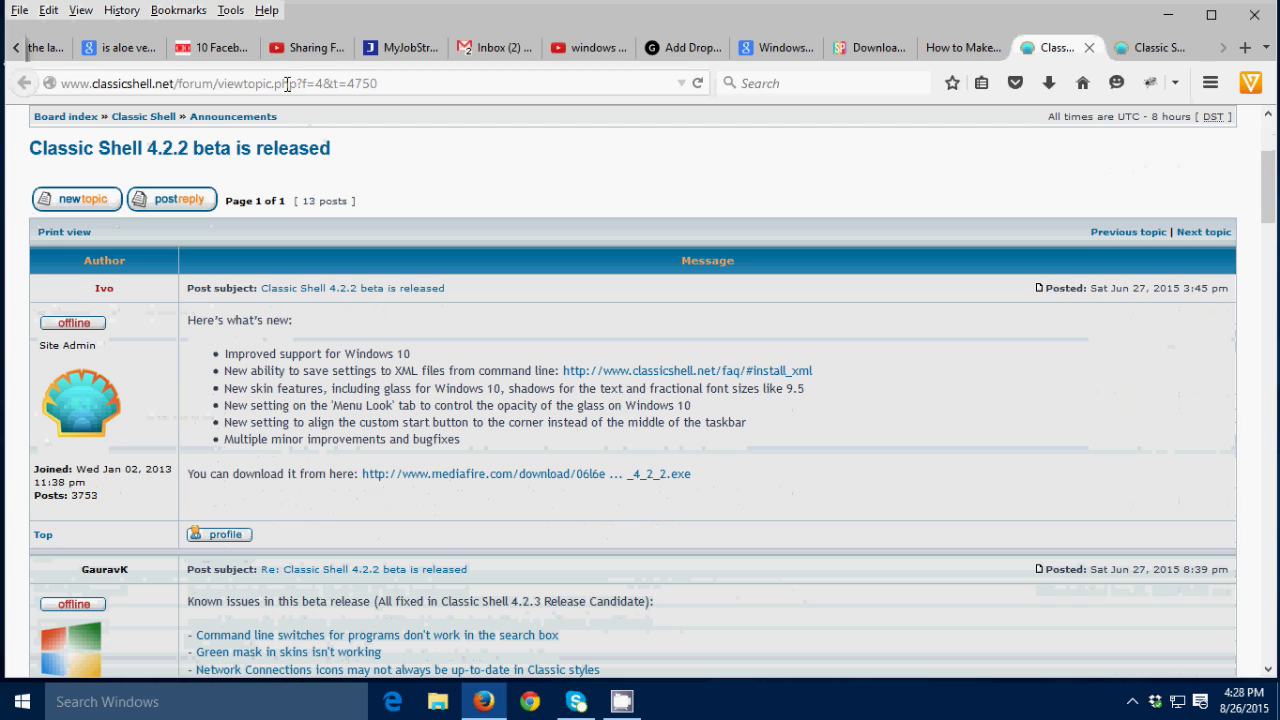
left_click(408, 83)
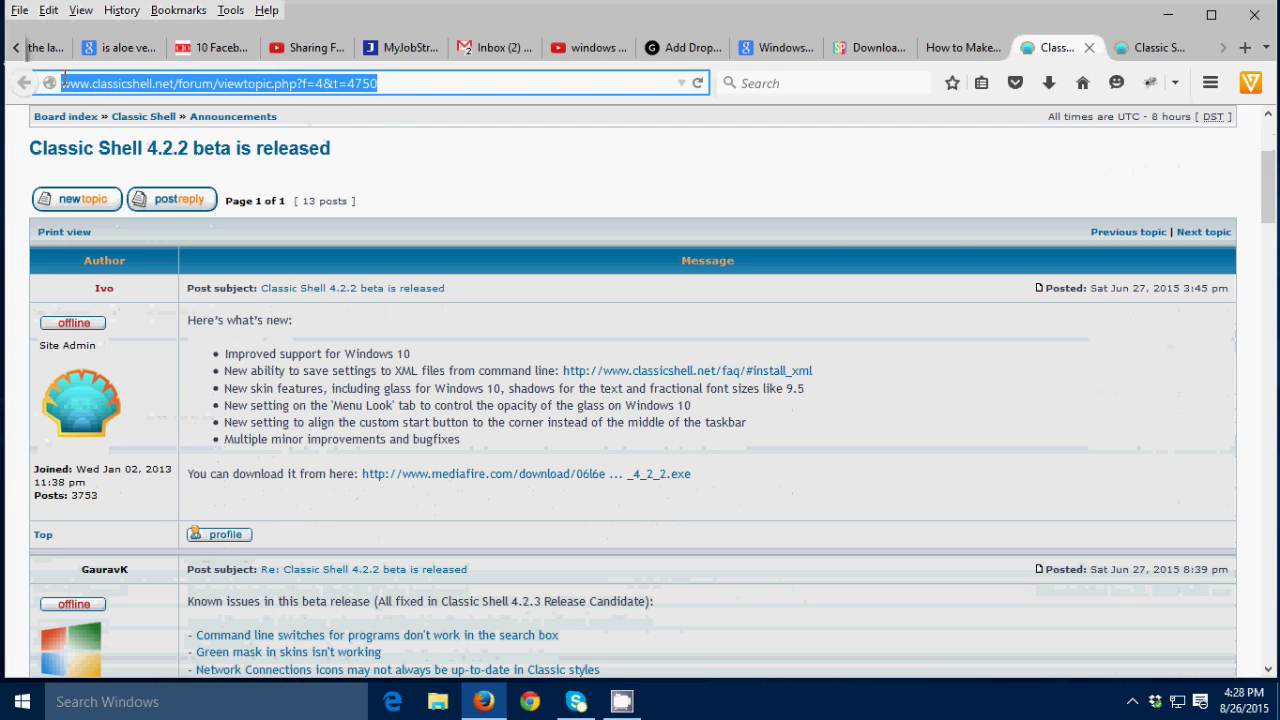
left_click_drag(400, 83, 63, 83)
left_click(450, 317)
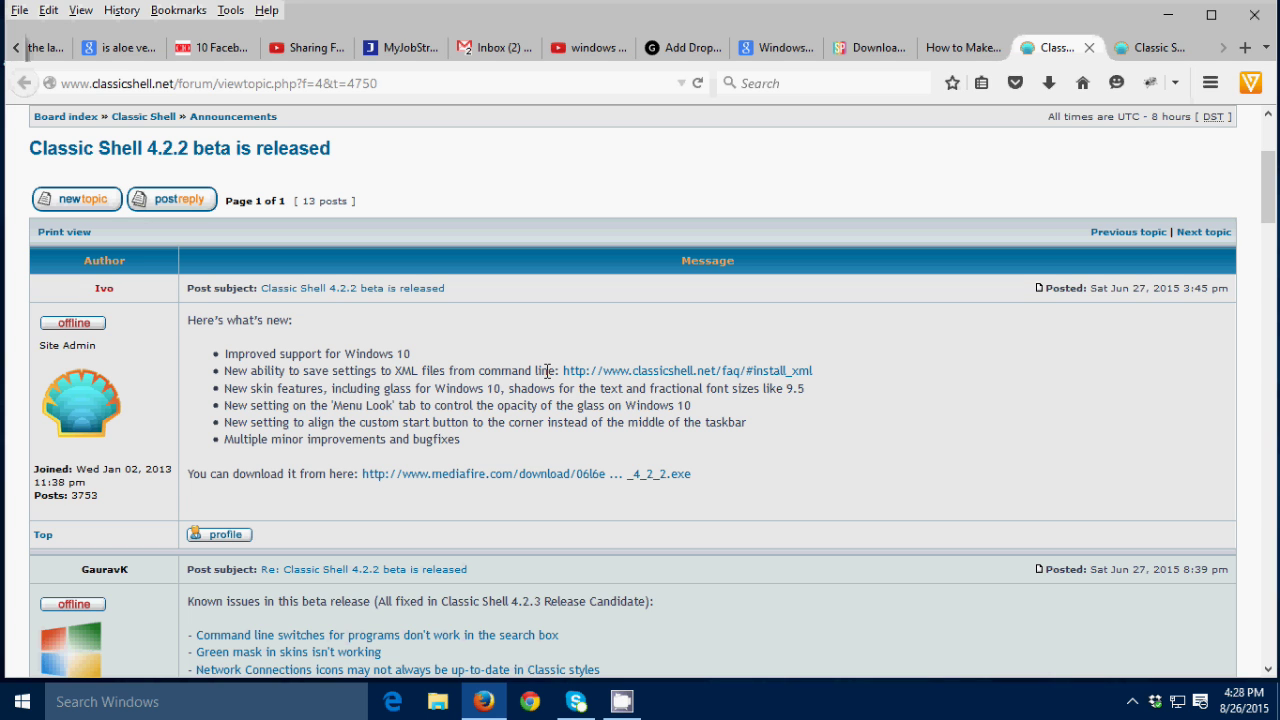
Step: Return to the desktop, search Windows for "classic" and open Classic Start Menu Settings
key("super+d")
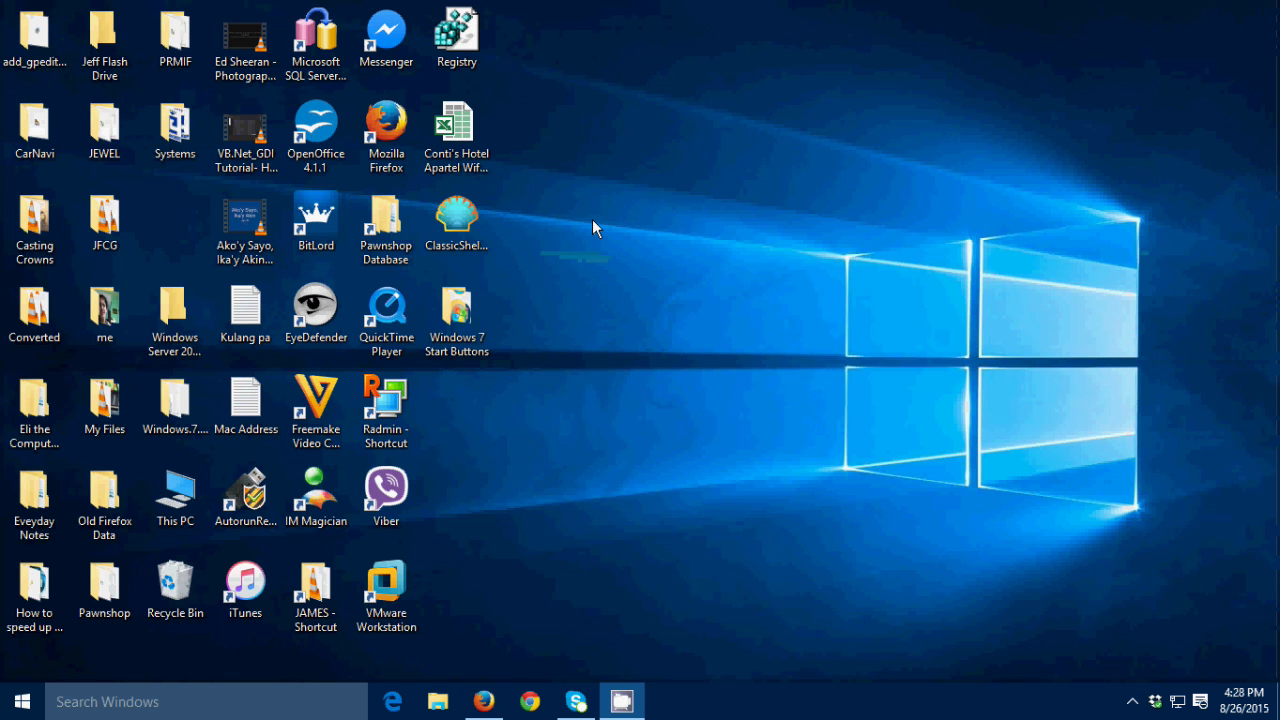
left_click(145, 705)
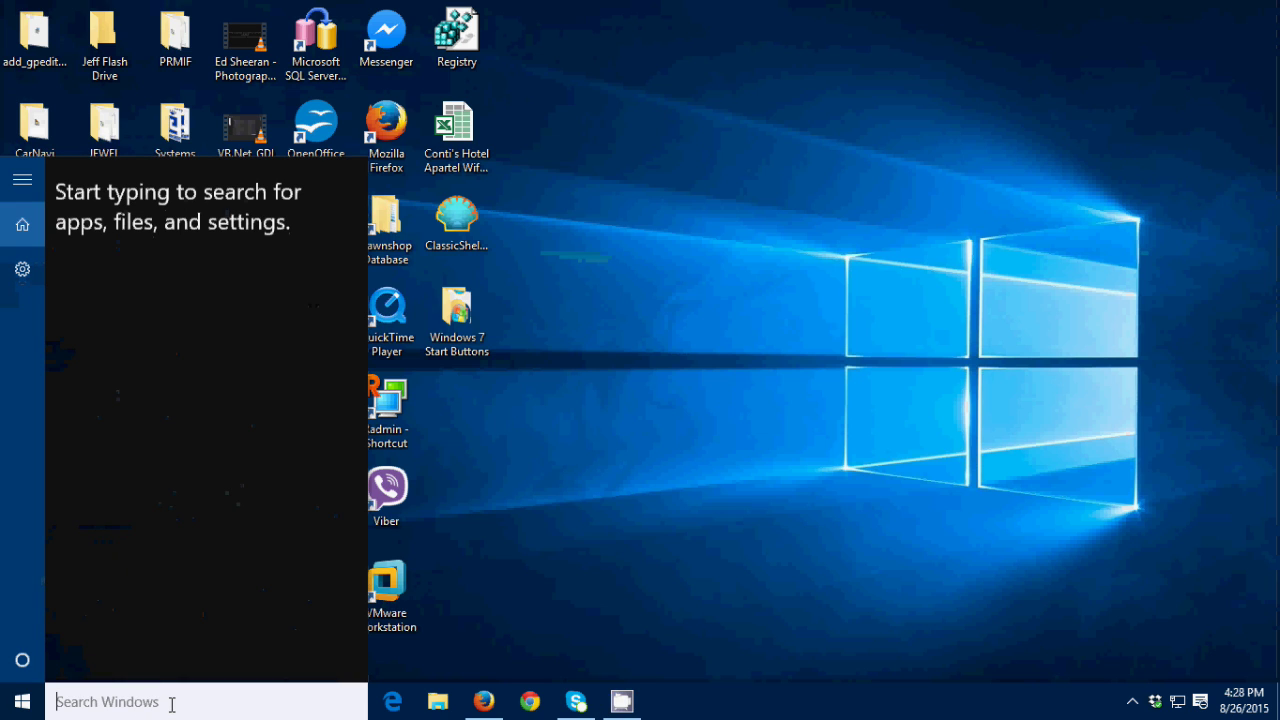
type("c")
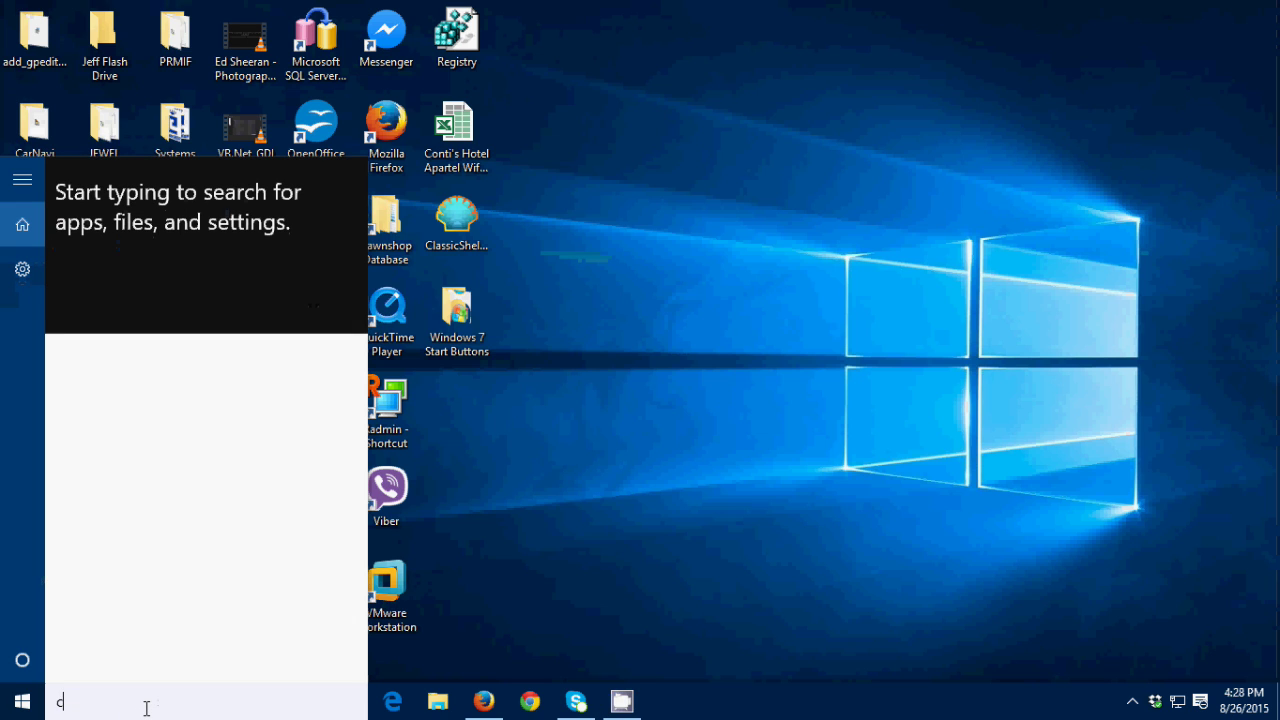
type("lassic")
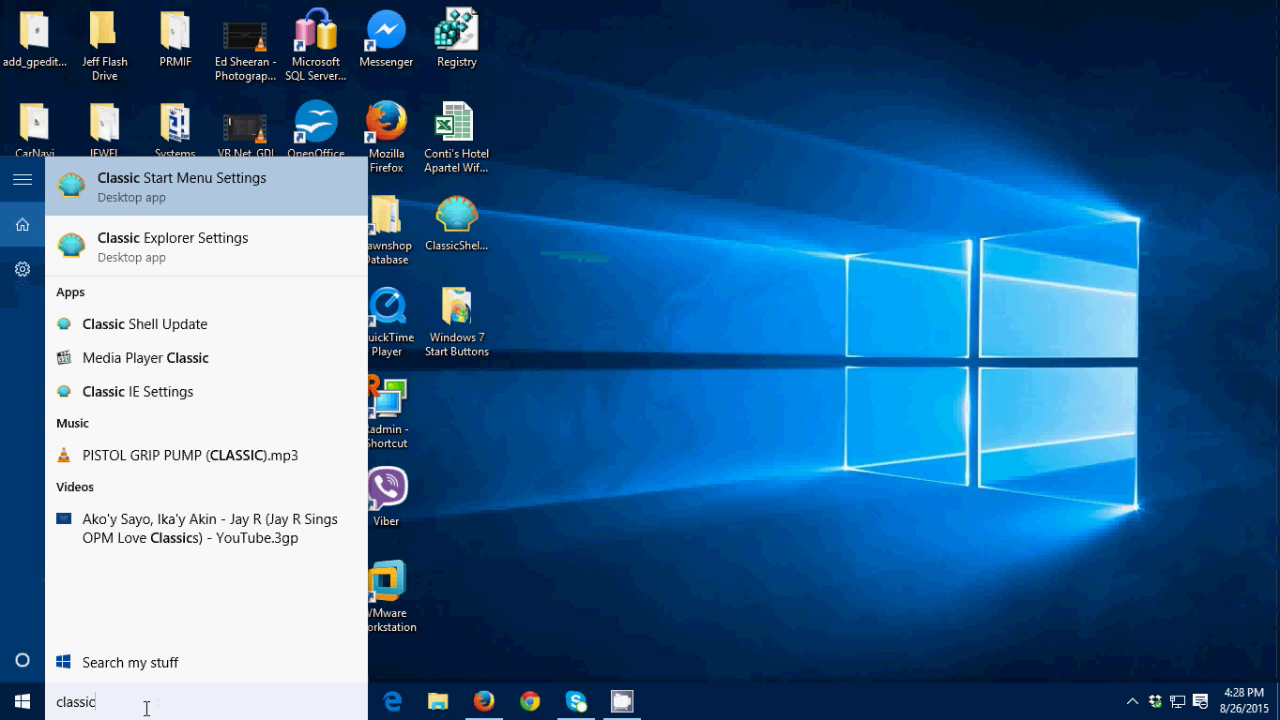
left_click(200, 183)
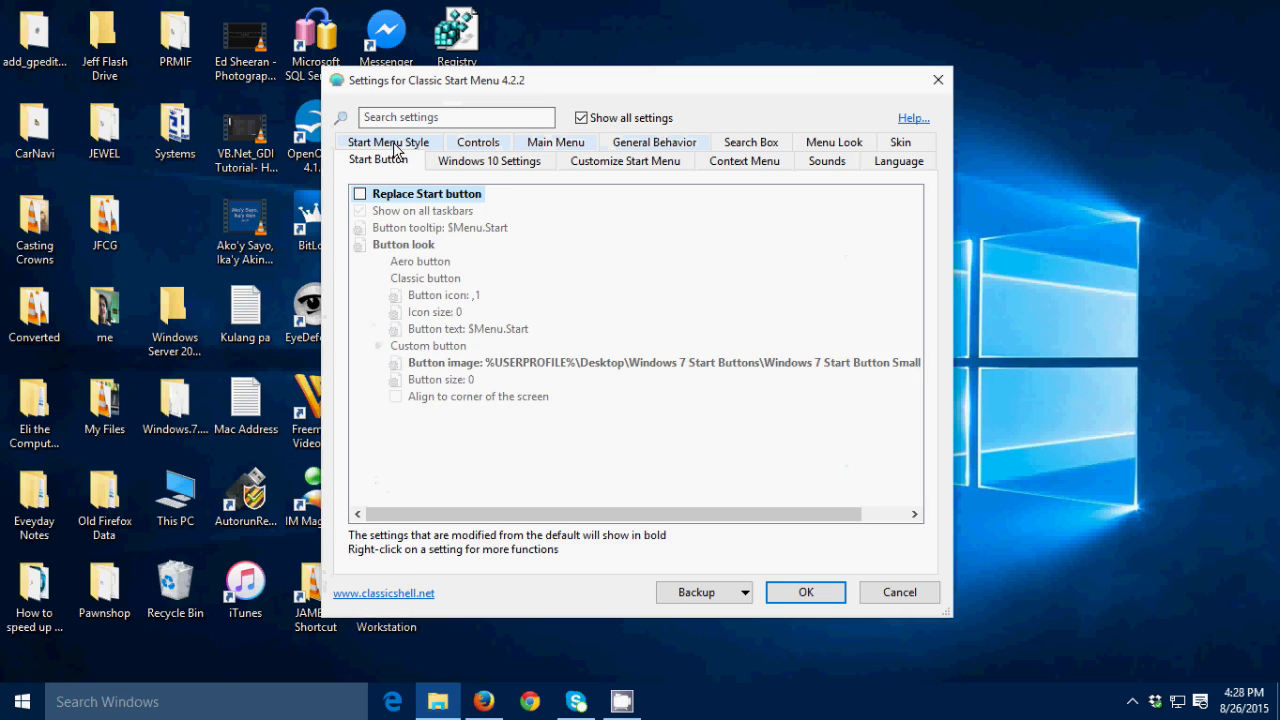
Step: Check the available start menu styles and enable the Replace Start button option
left_click(396, 143)
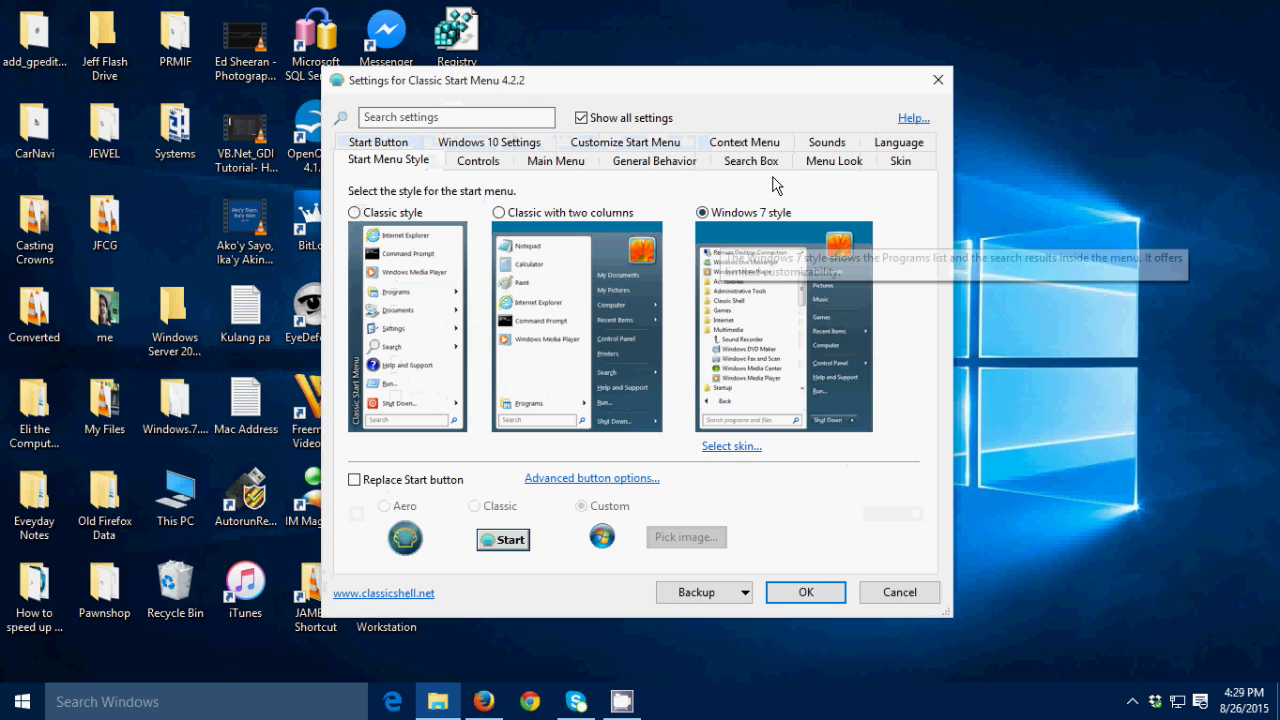
left_click(383, 144)
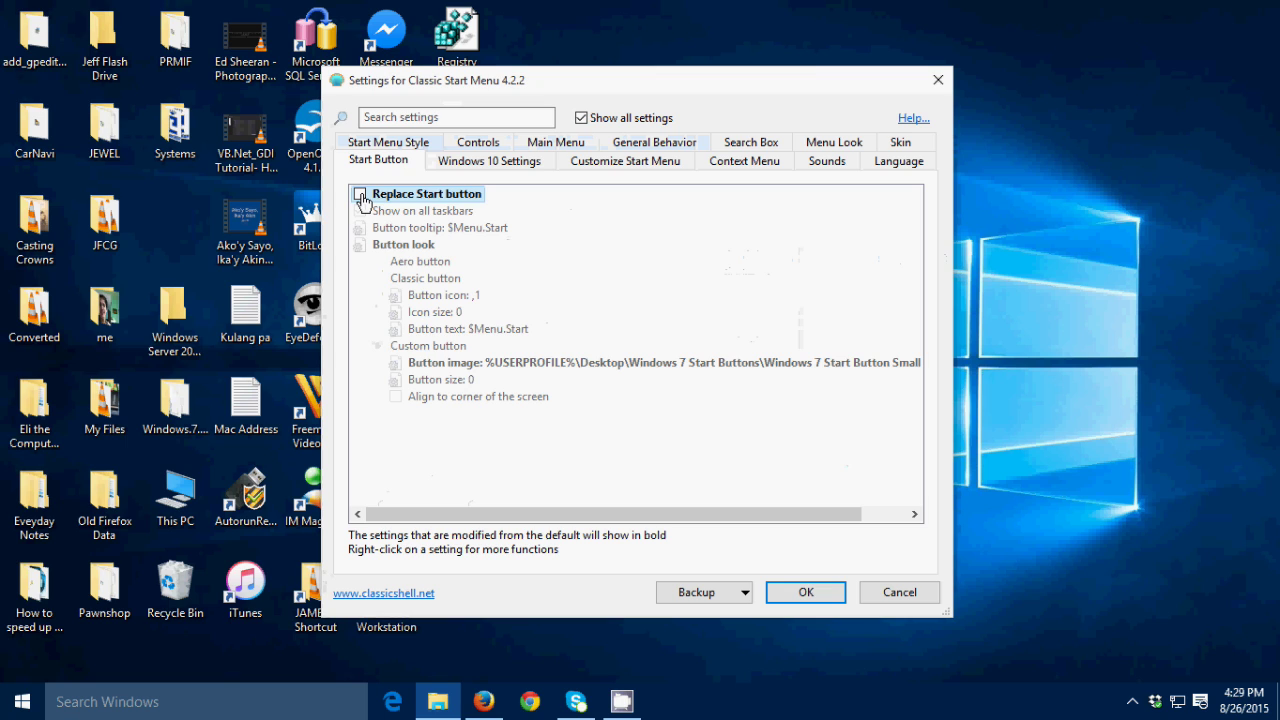
left_click(360, 195)
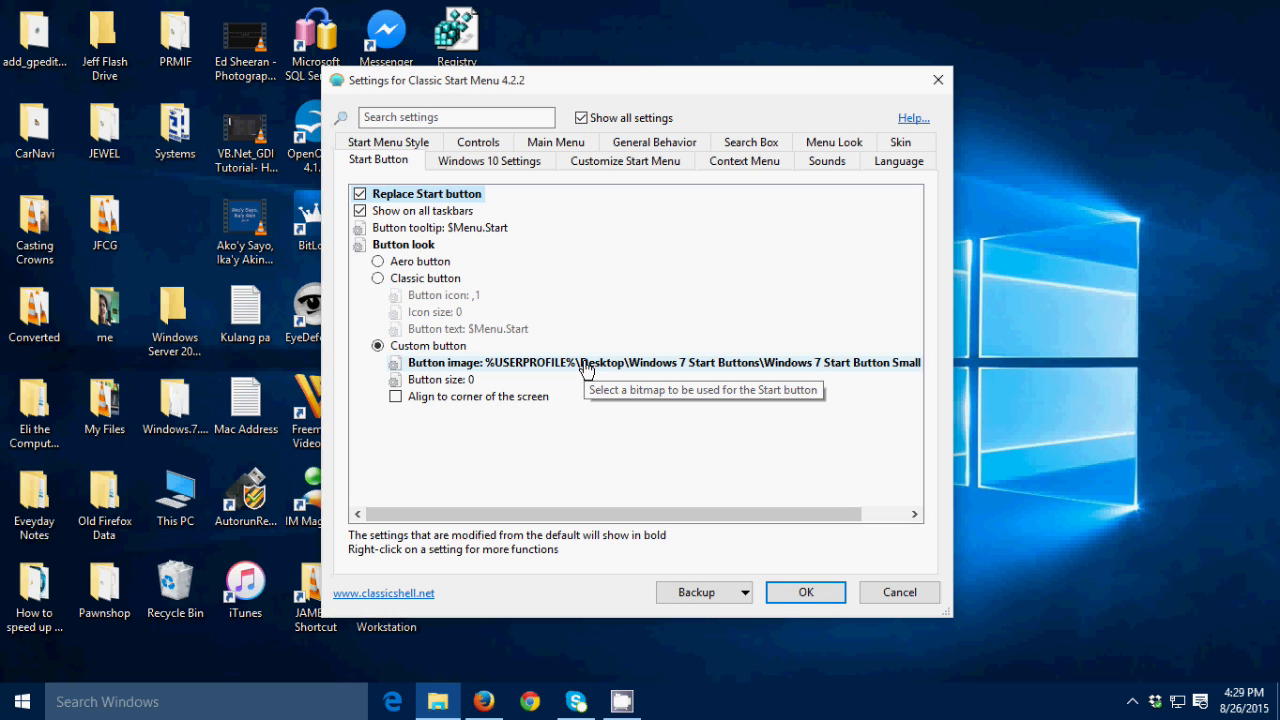
Step: Check the other Classic Shell page in Firefox, and save Windows 7 Start Button Small Icons as the custom Start button image
left_click(484, 701)
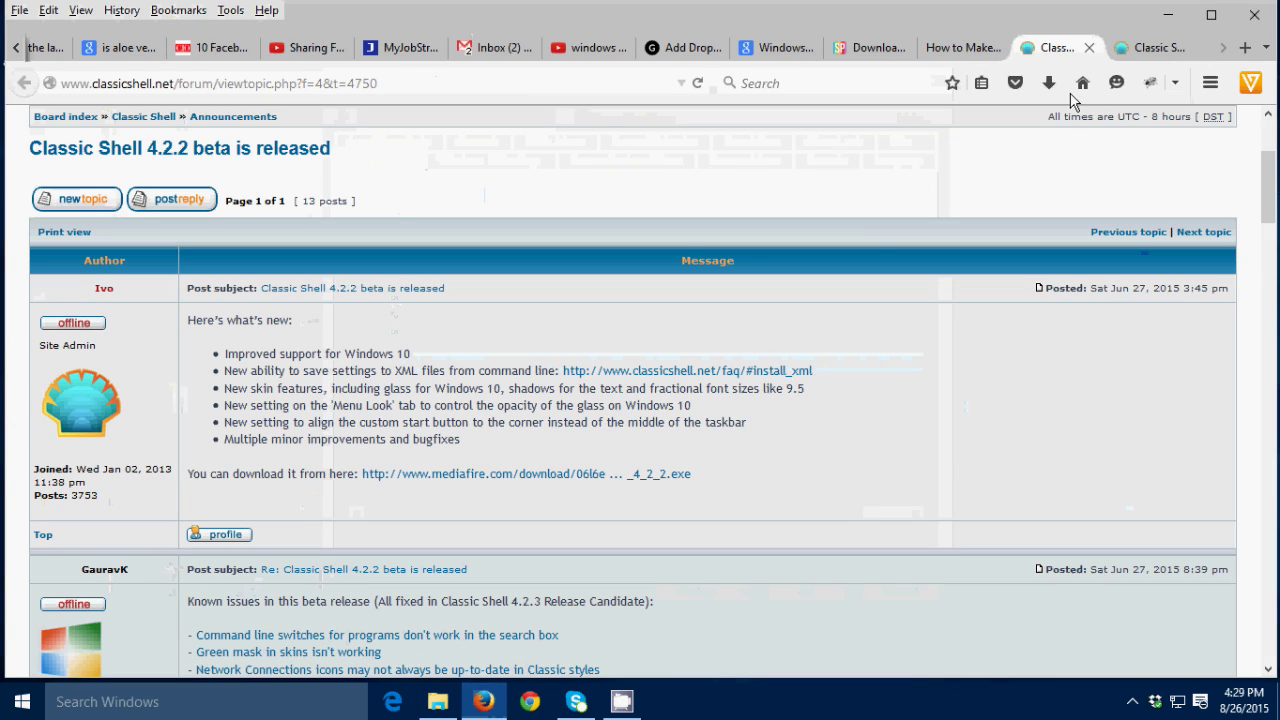
left_click(1148, 50)
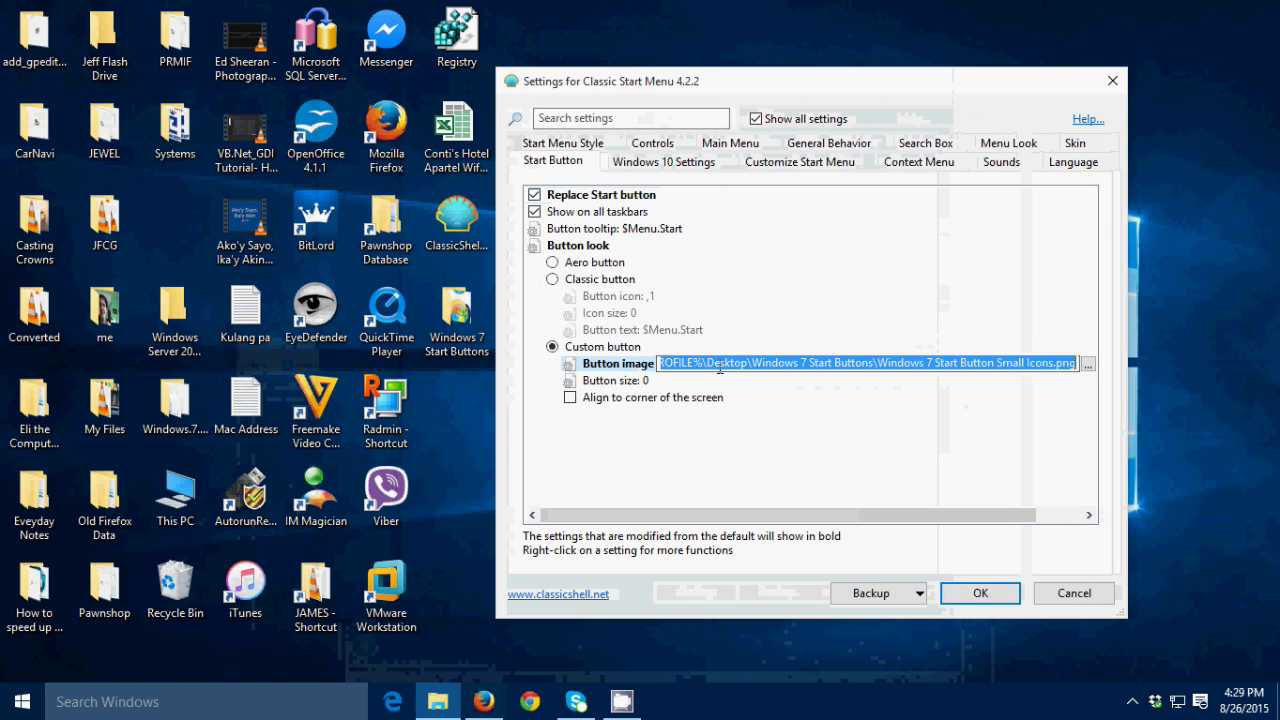
left_click(1088, 364)
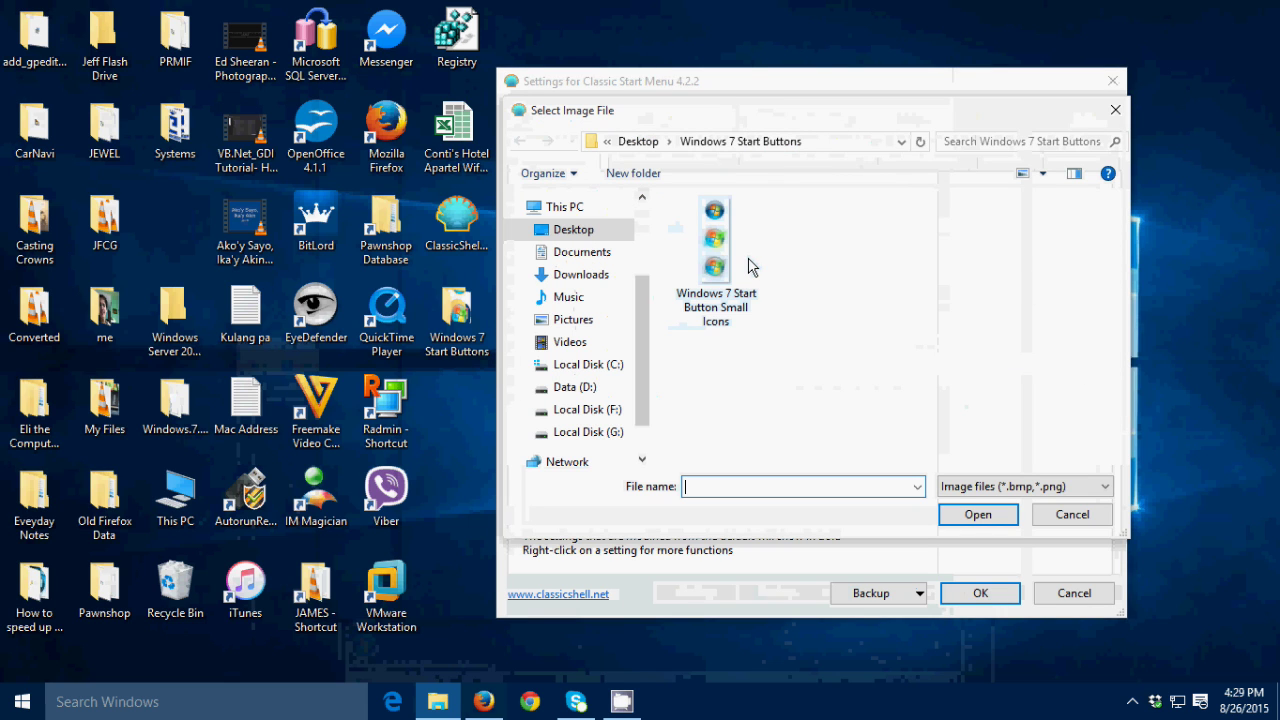
double_click(727, 250)
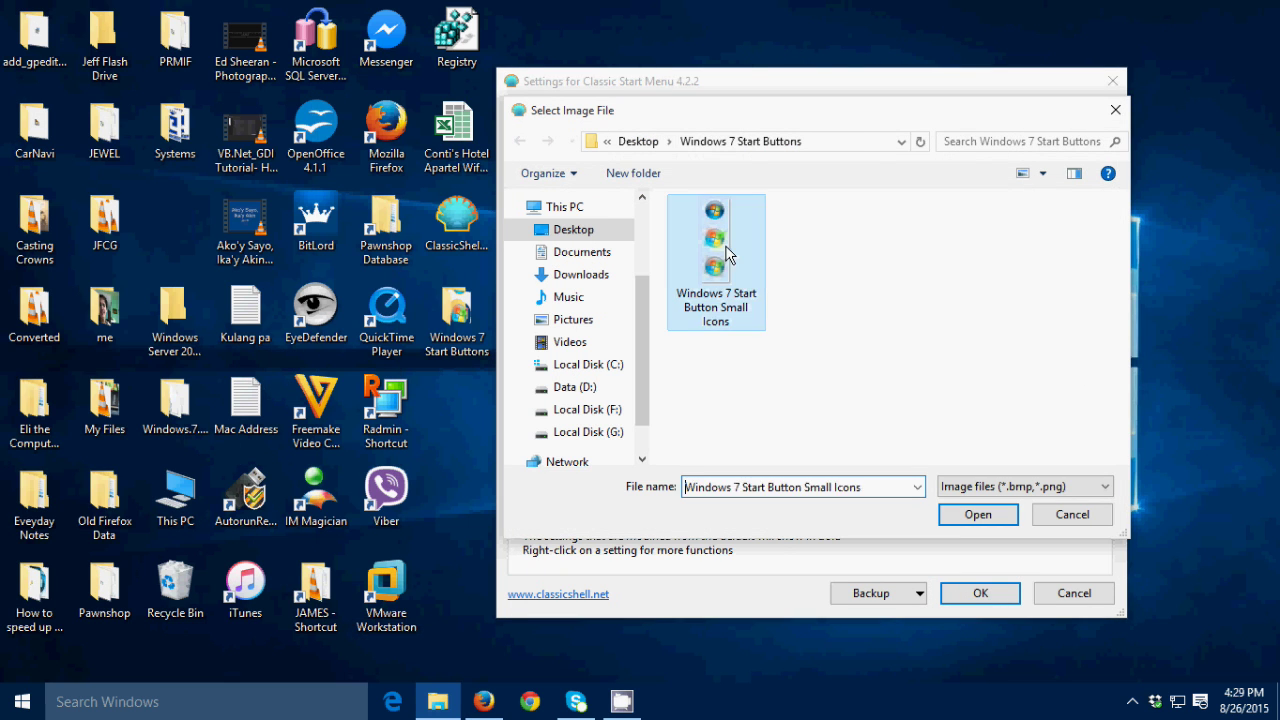
left_click(980, 592)
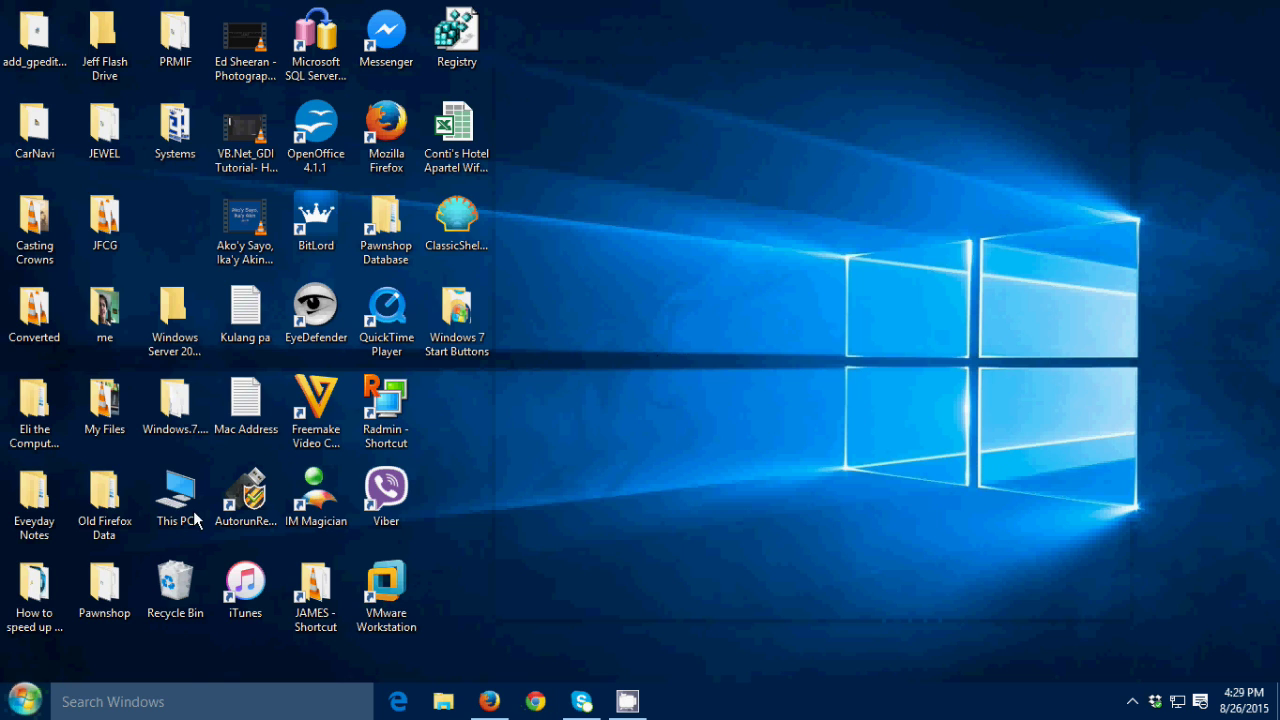
Step: Search Windows for "classic" again and reopen Classic Start Menu Settings
key("super")
left_click(168, 700)
type("c")
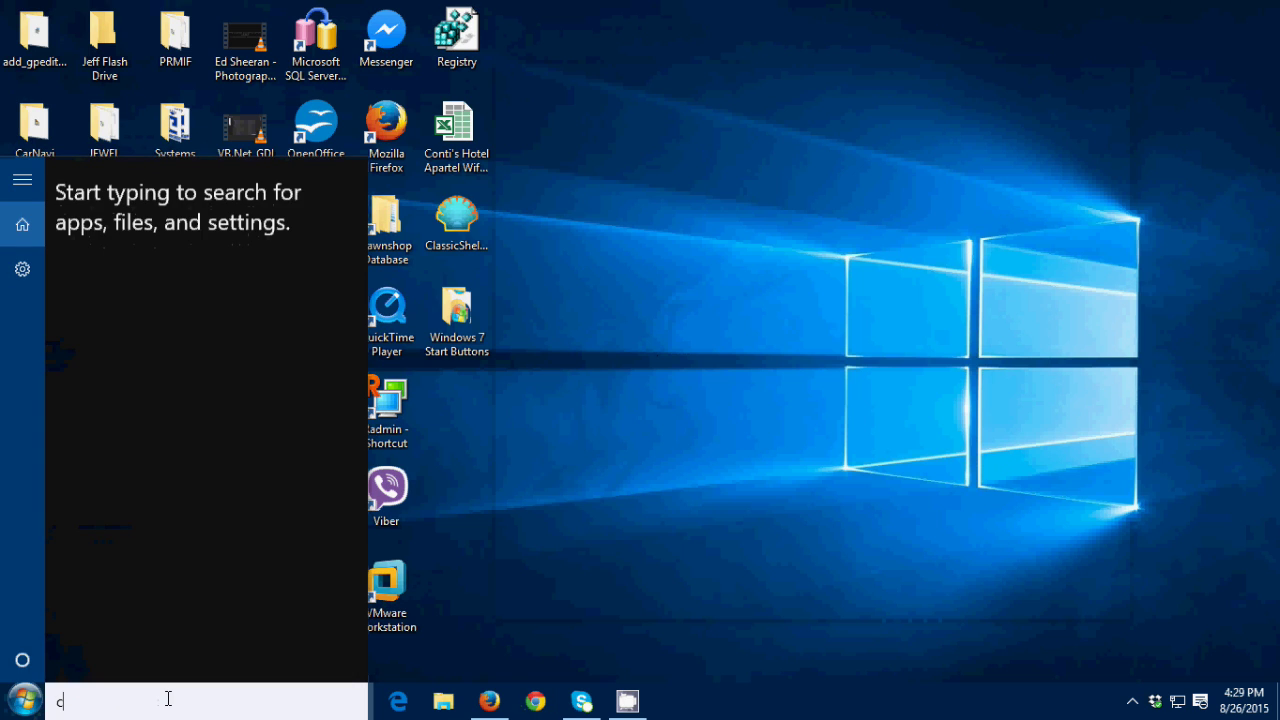
type("lassic")
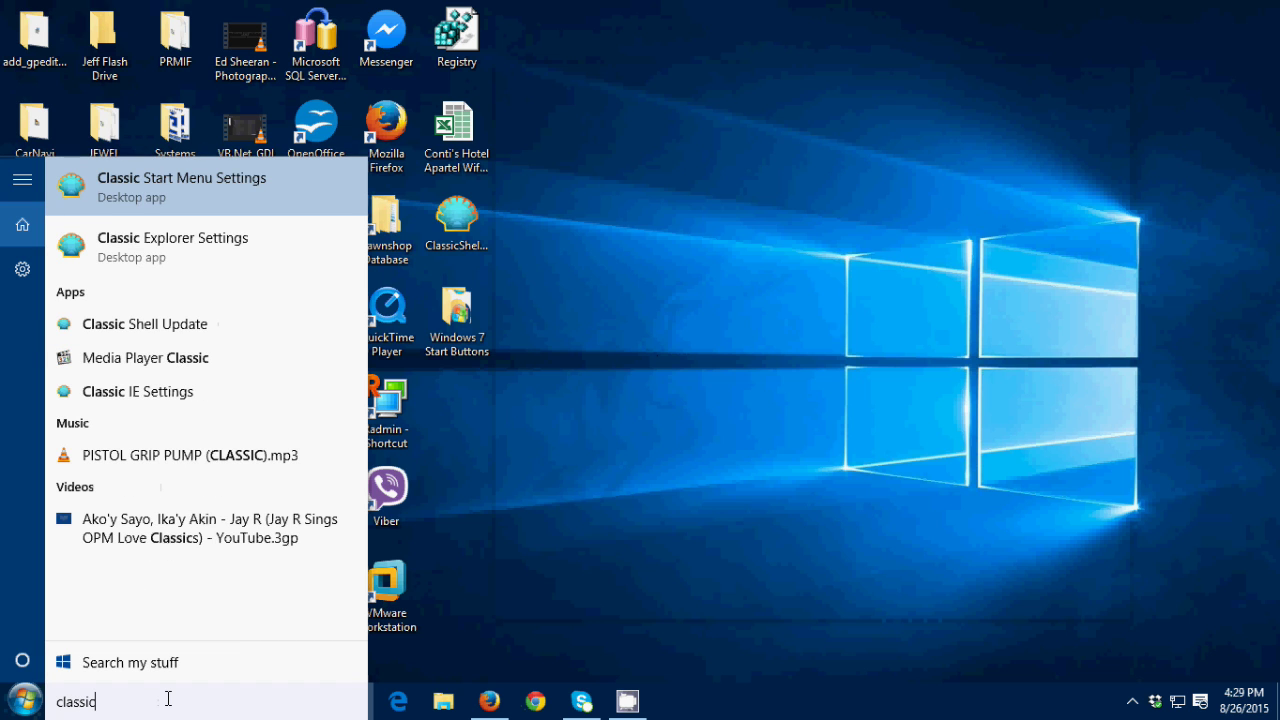
left_click(203, 202)
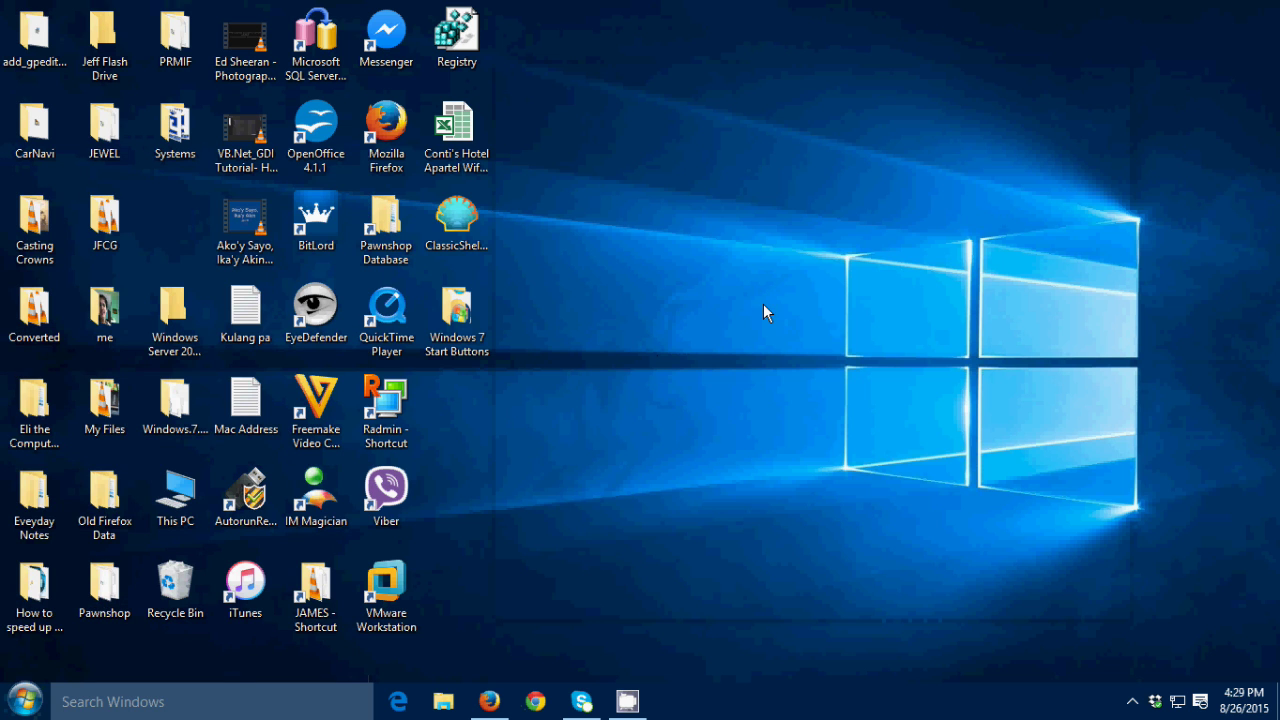
left_click_drag(948, 90, 856, 107)
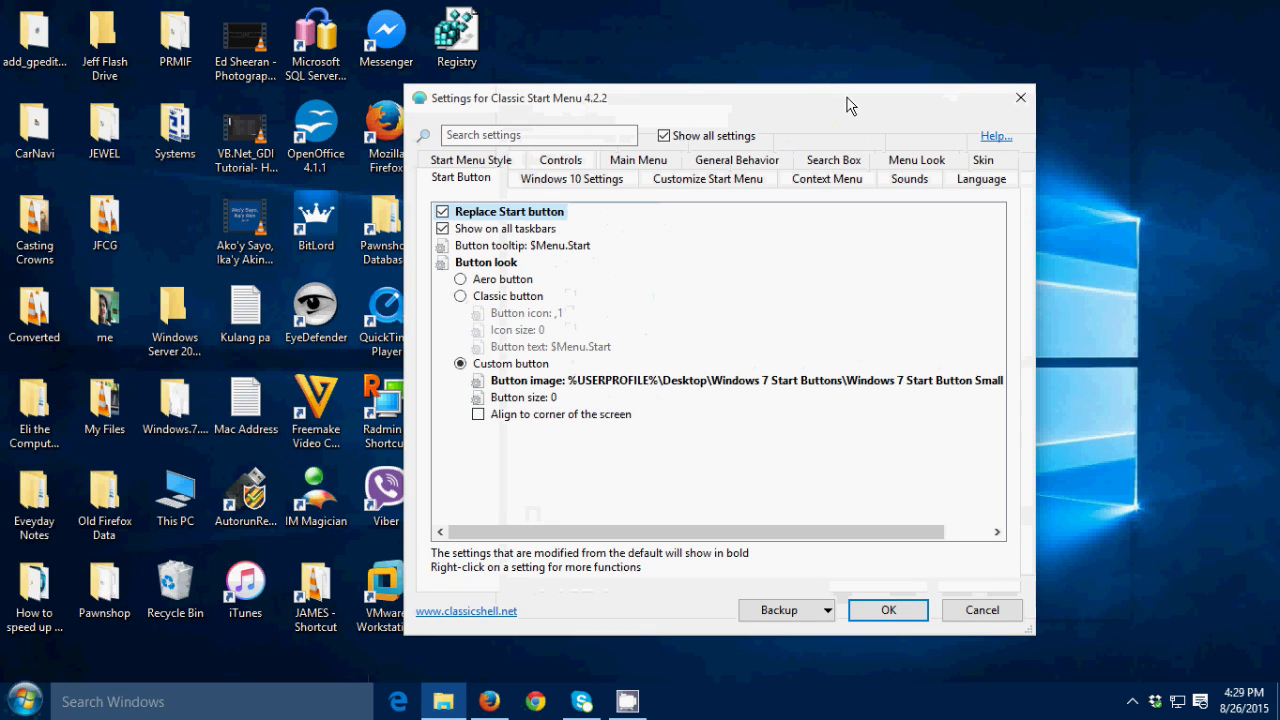
Step: Set the start menu skin to Windows Aero and save the settings
left_click(982, 174)
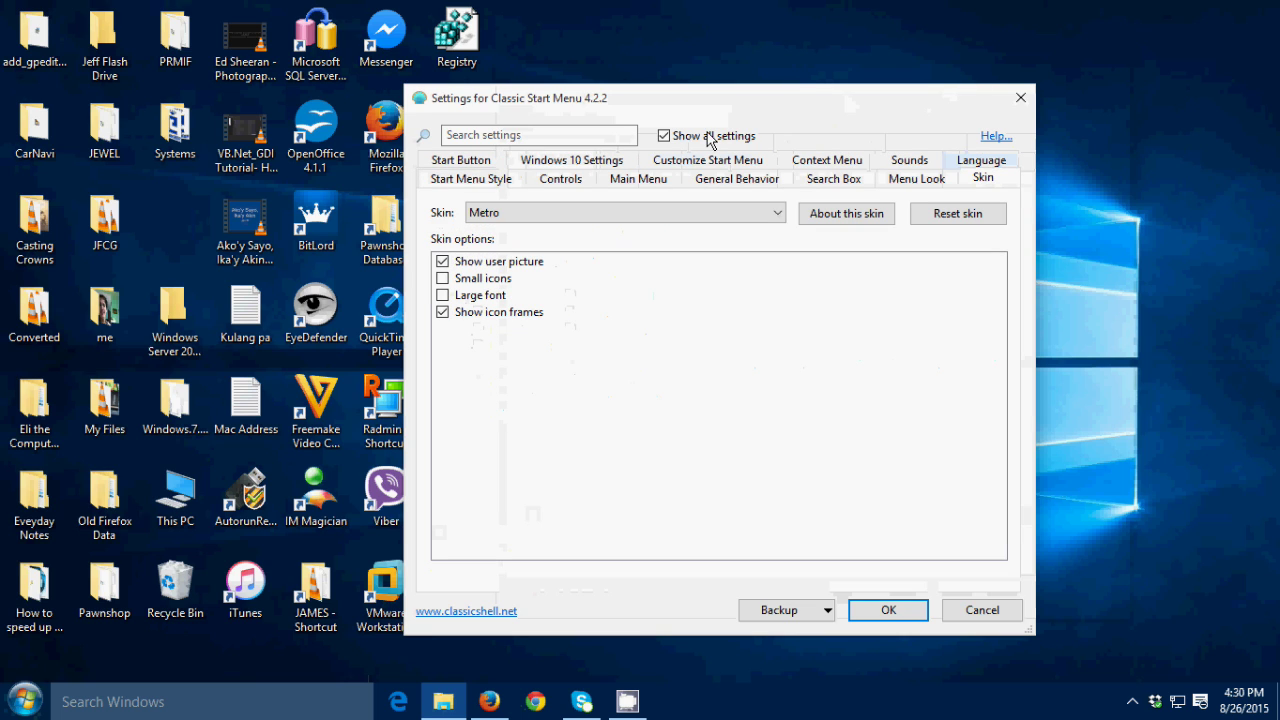
left_click(645, 214)
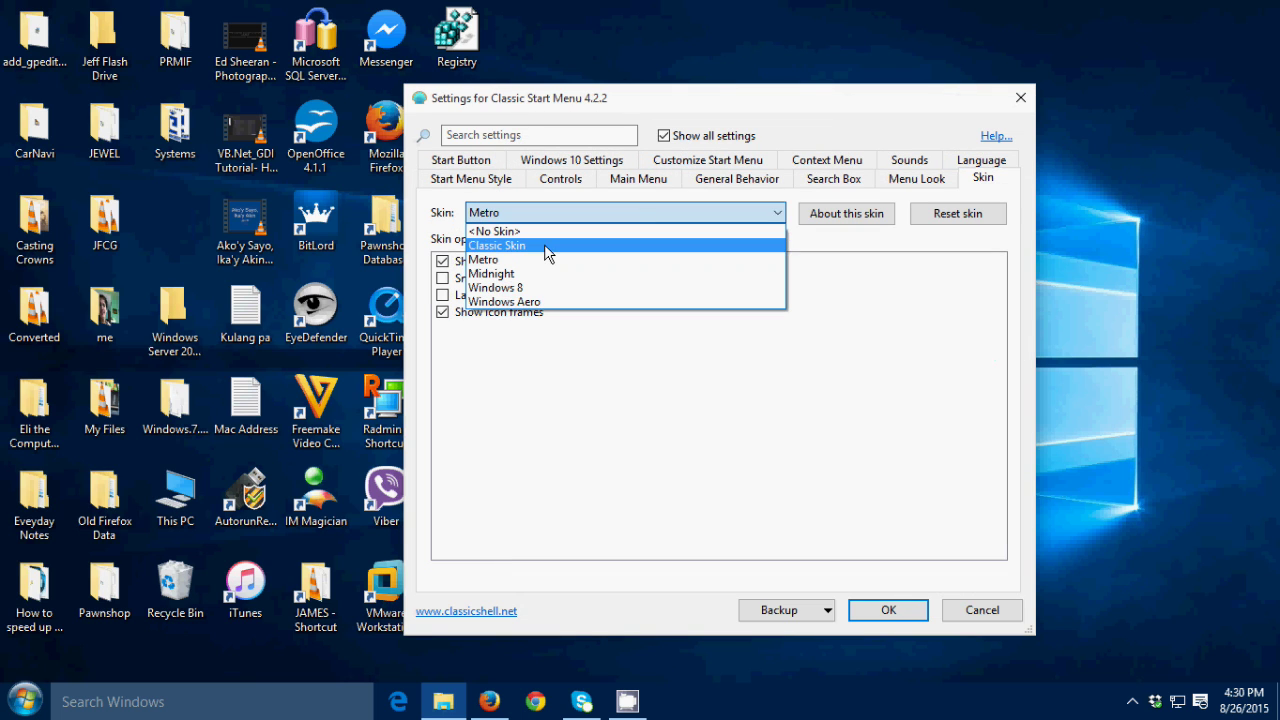
left_click(505, 302)
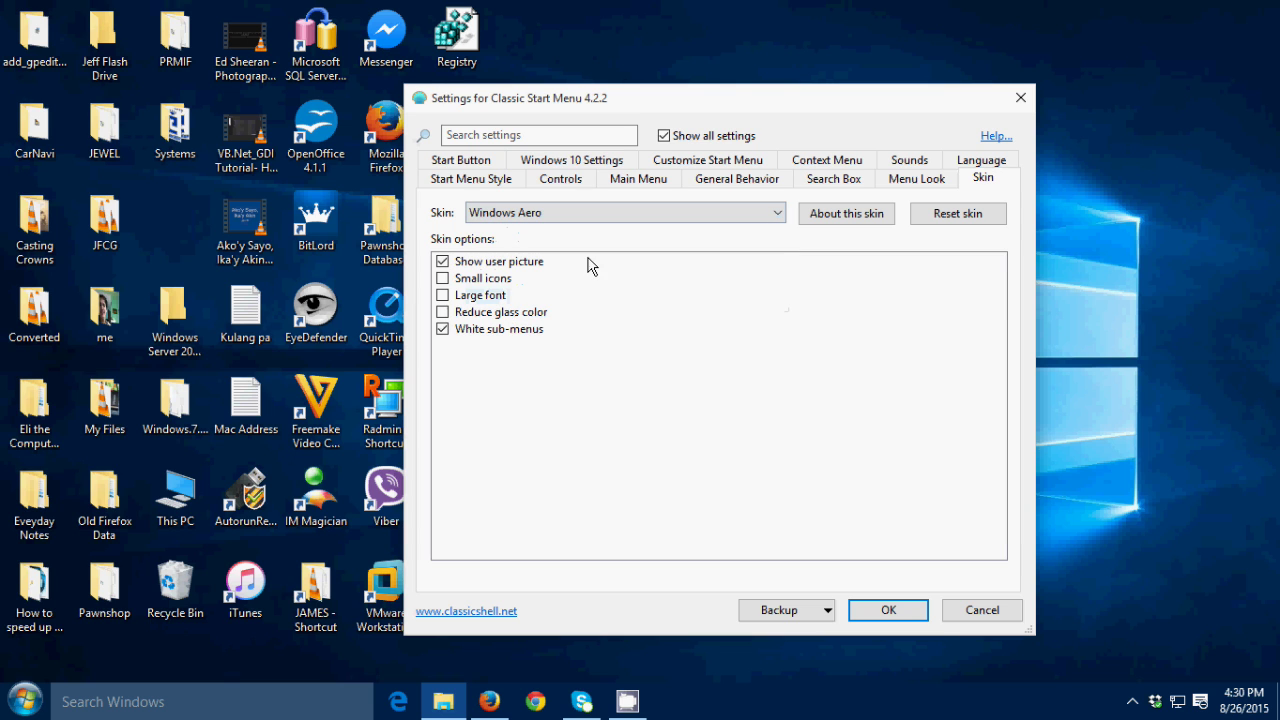
left_click(889, 610)
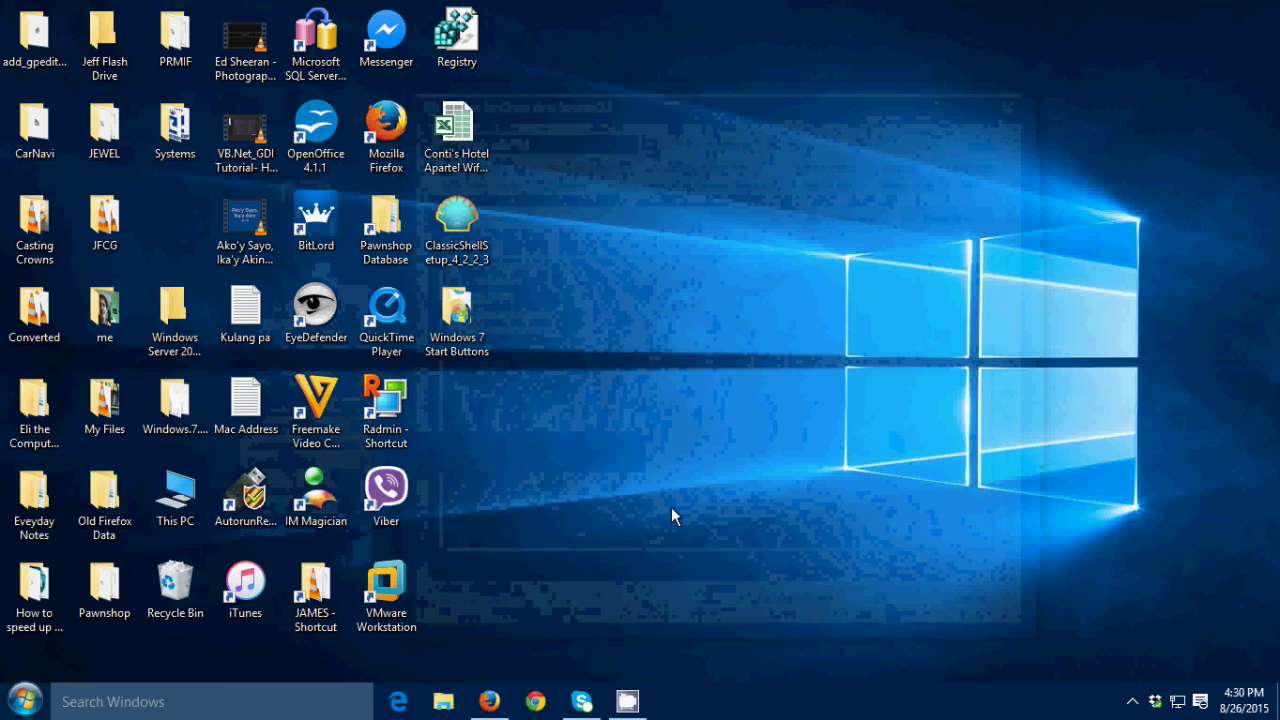
Step: Refresh the desktop and reduce the taskbar's search box to a search icon
right_click(641, 345)
left_click(680, 400)
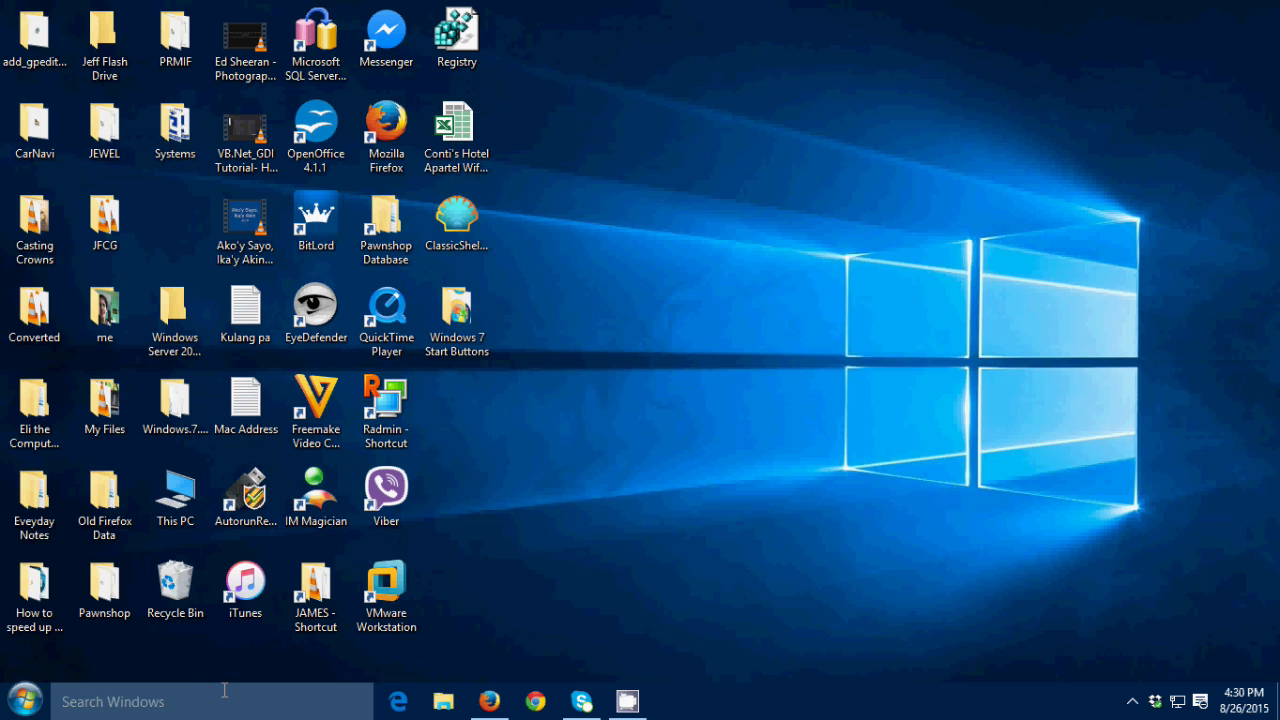
right_click(112, 698)
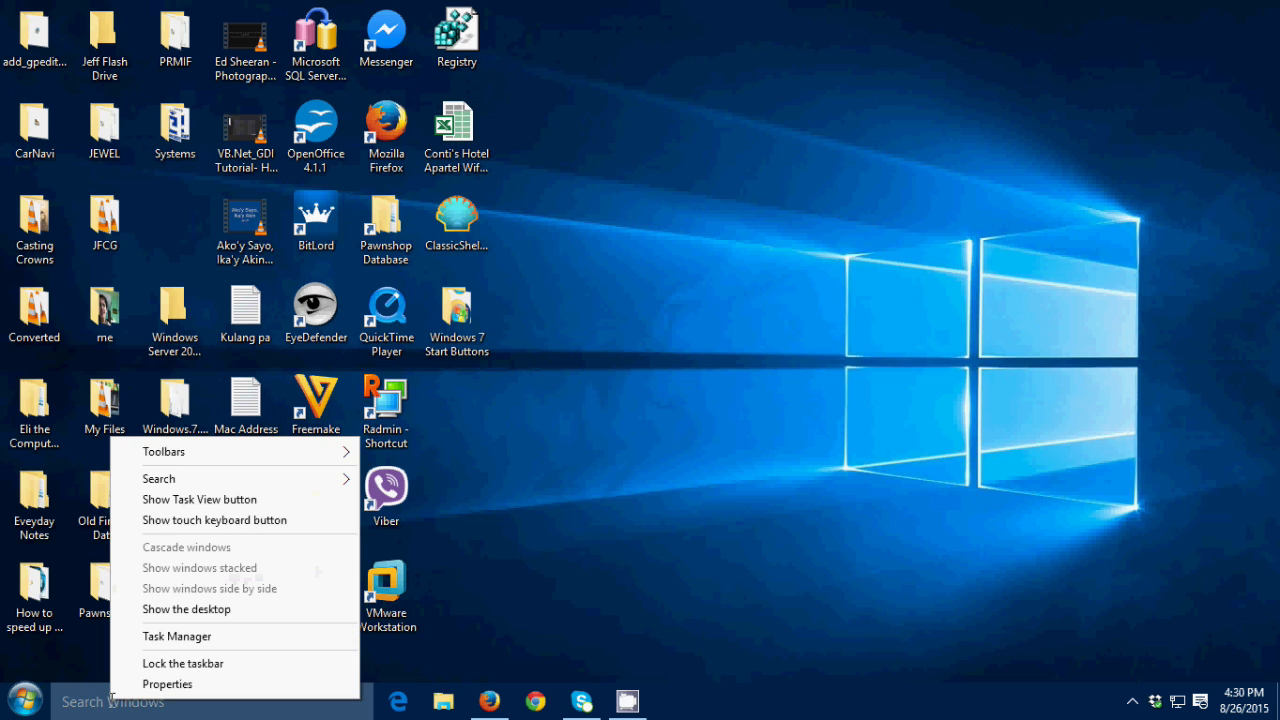
mouse_move(218, 484)
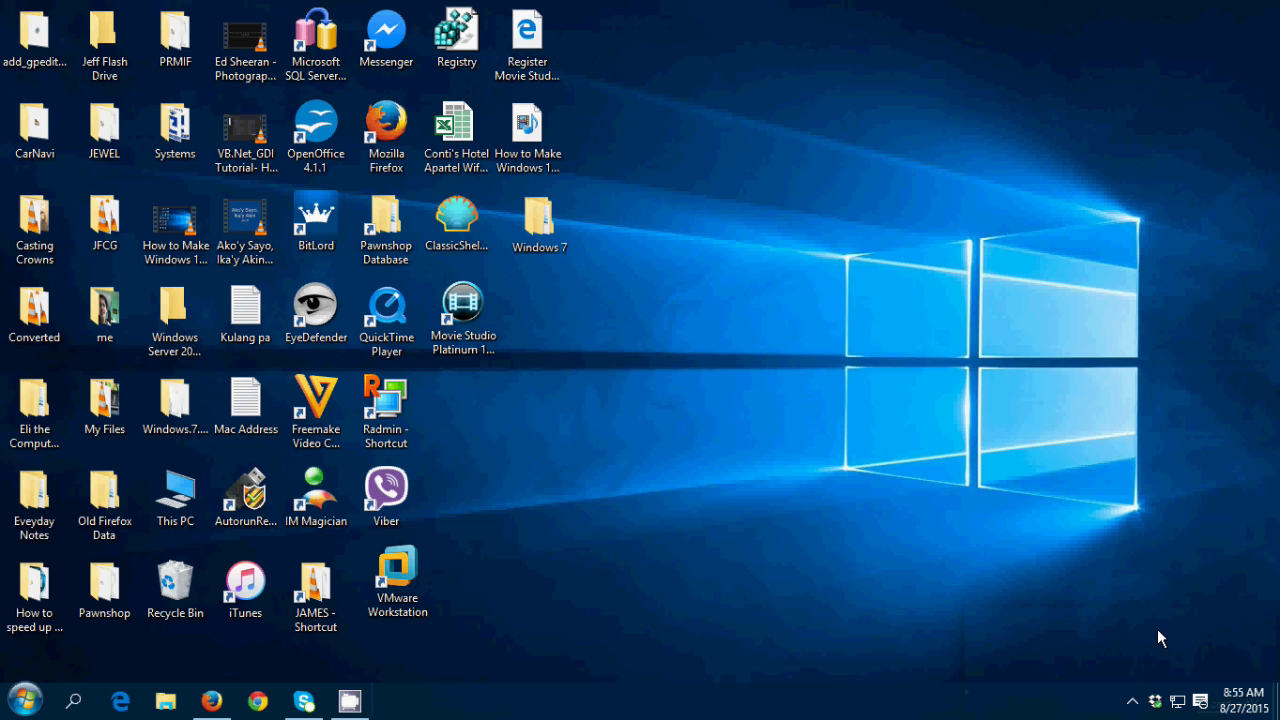
Step: Set the desktop background to the img0 picture from the Windows 7 Background folder and close the personalization settings
right_click(651, 301)
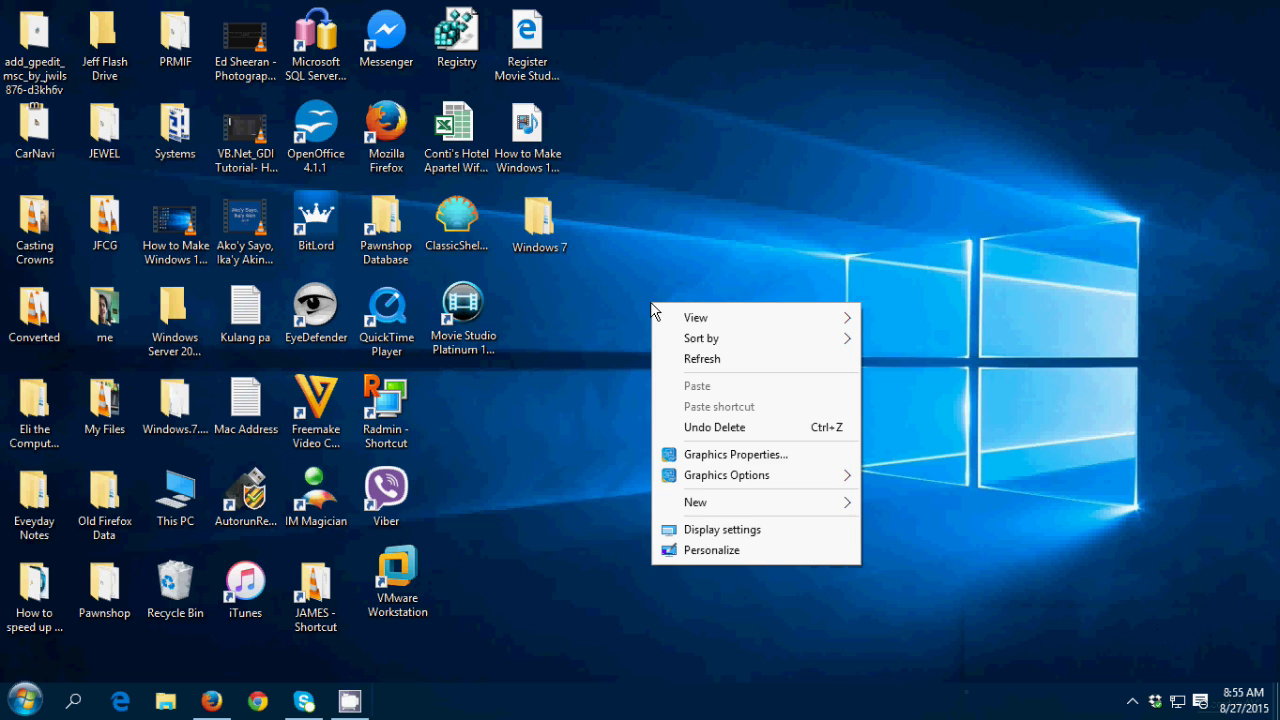
left_click(712, 551)
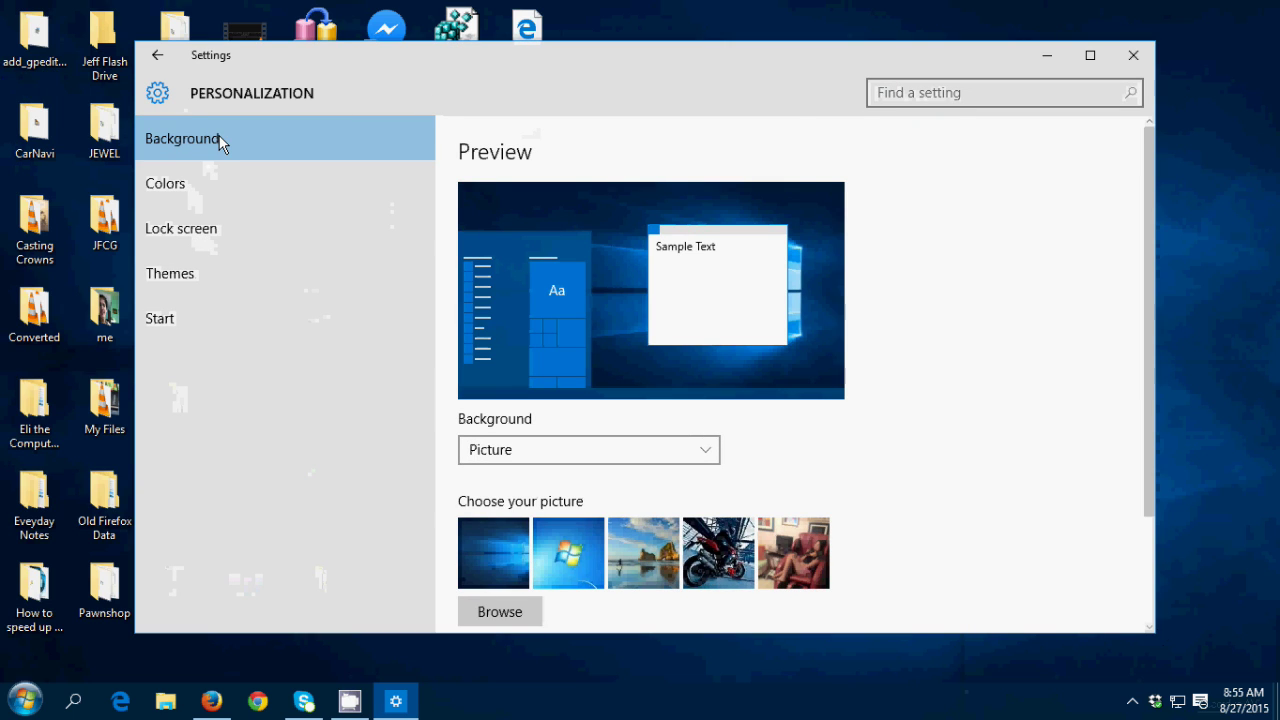
left_click(504, 603)
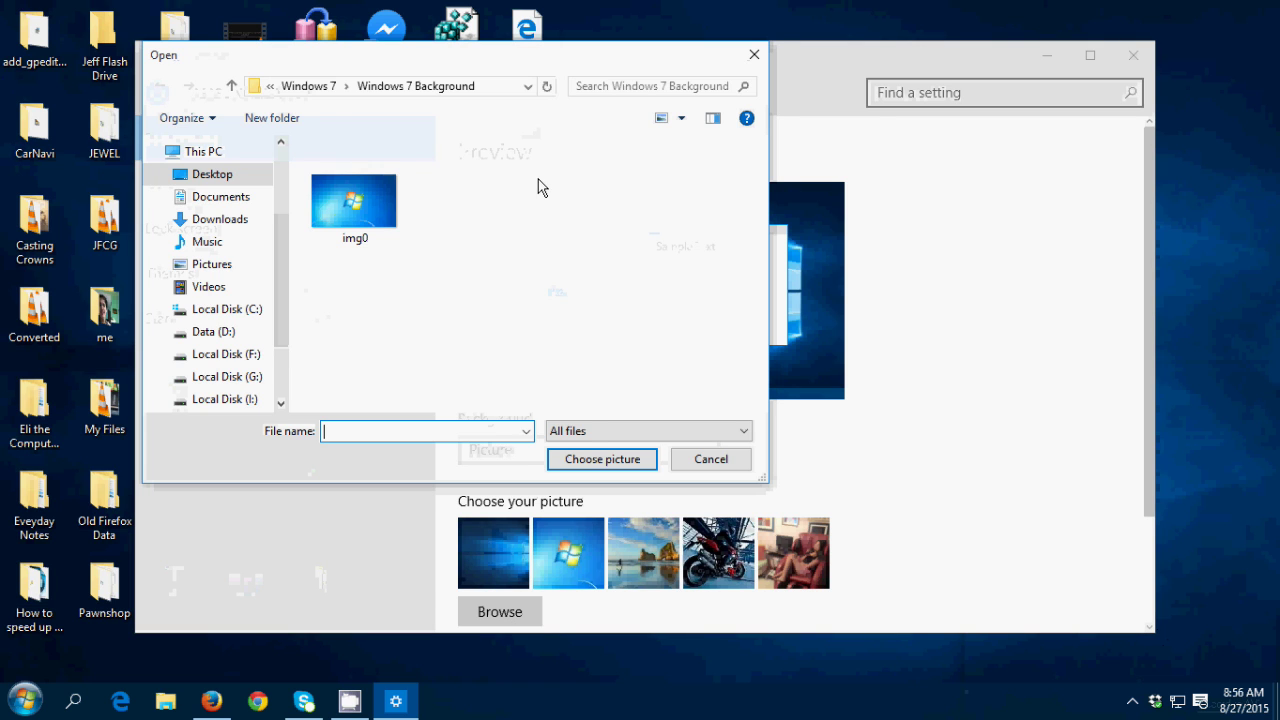
left_click_drag(585, 57, 716, 160)
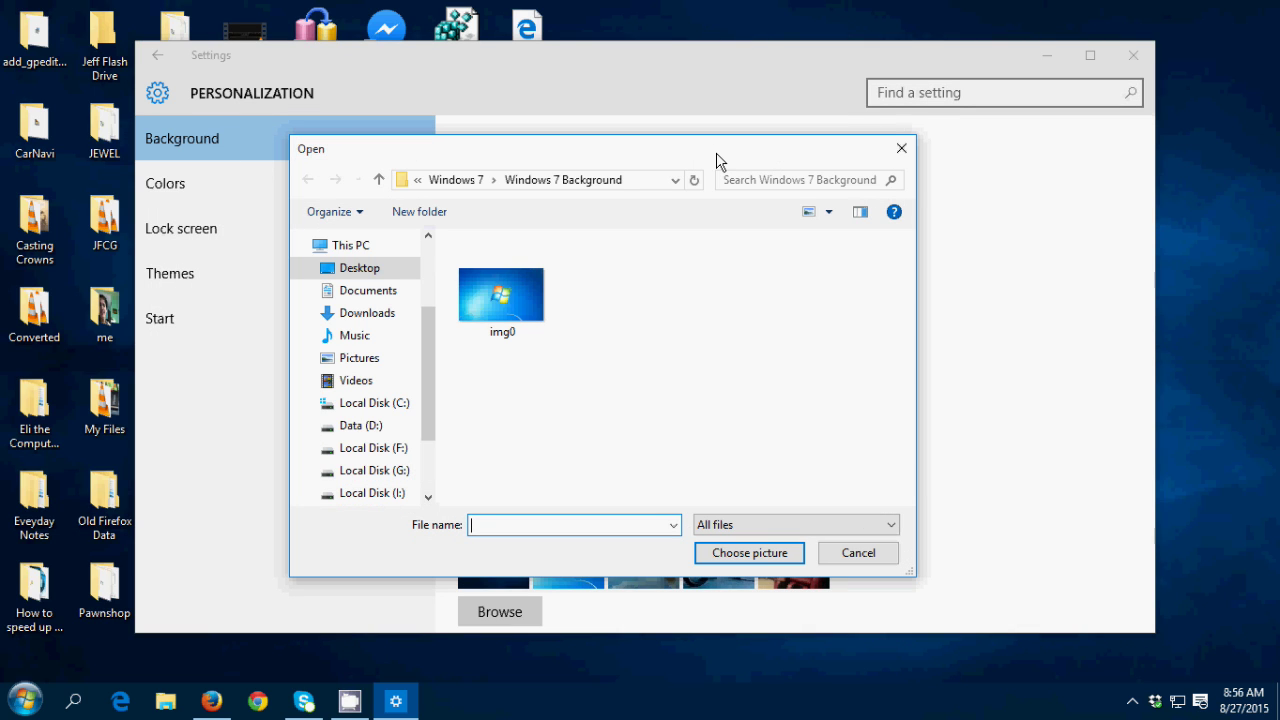
double_click(515, 298)
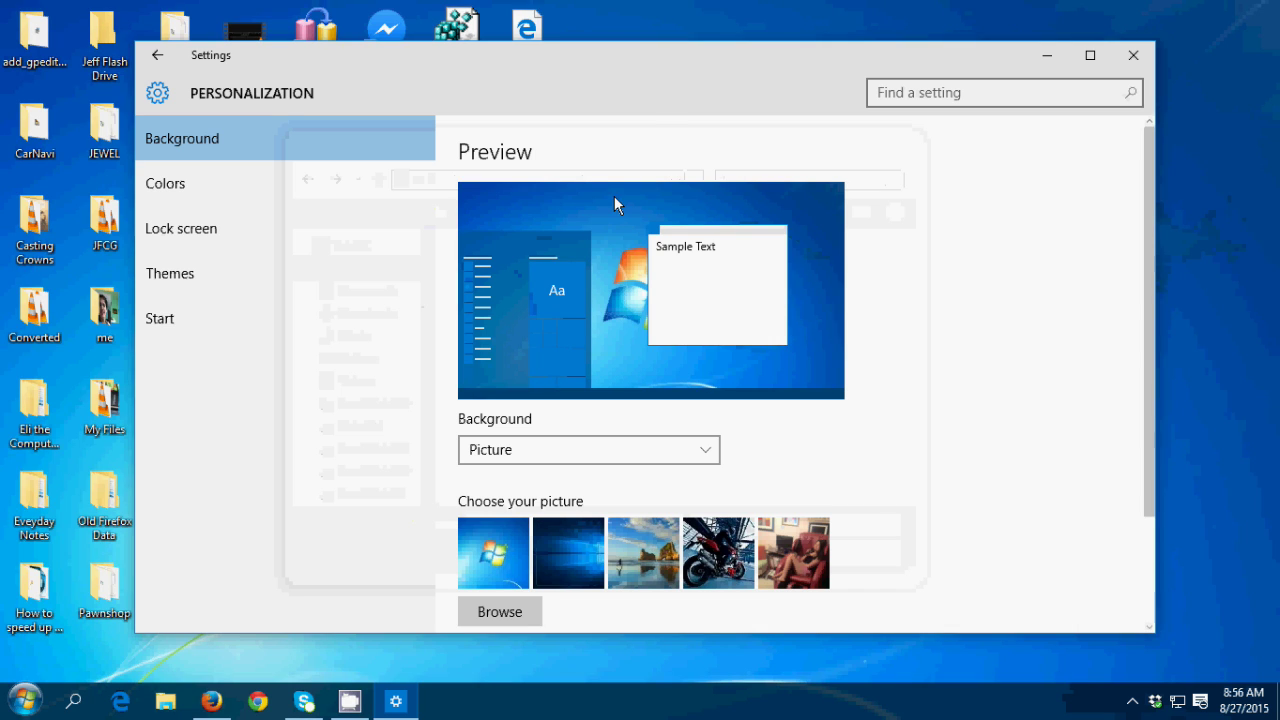
left_click(1123, 57)
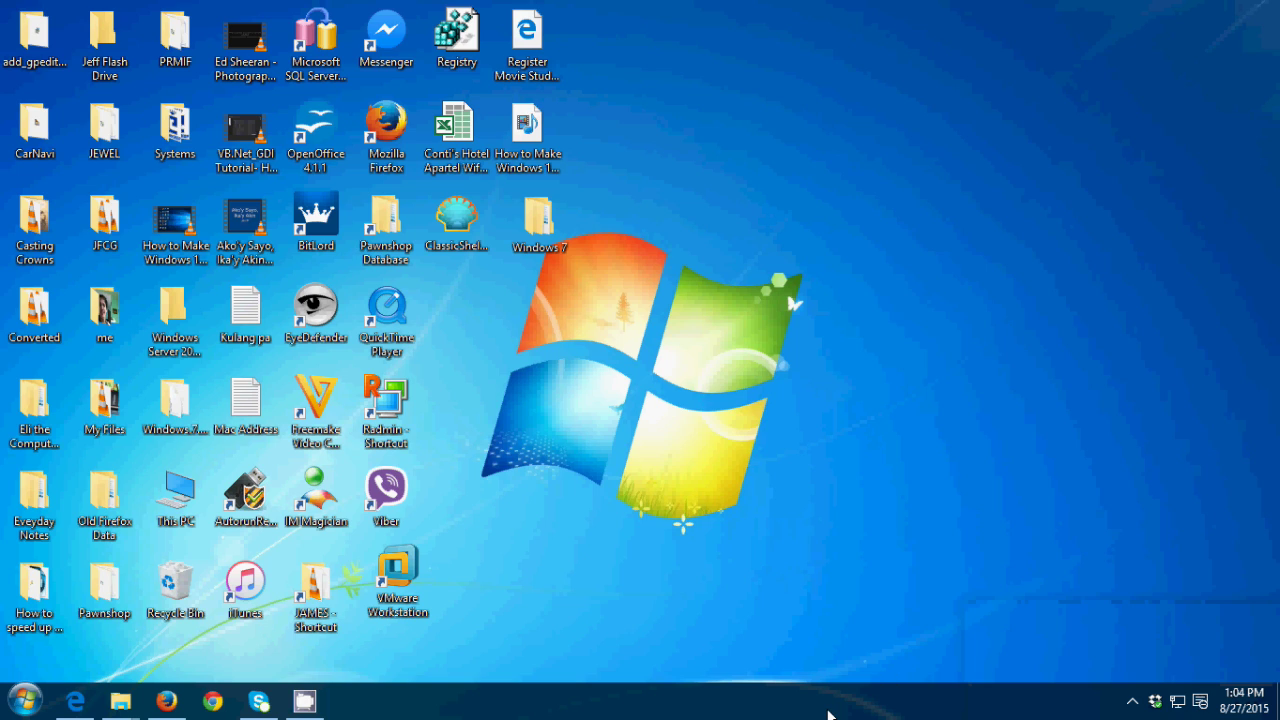
Step: Turn on automatically picking an accent color from the background in the personalization colors, and close the settings
right_click(811, 282)
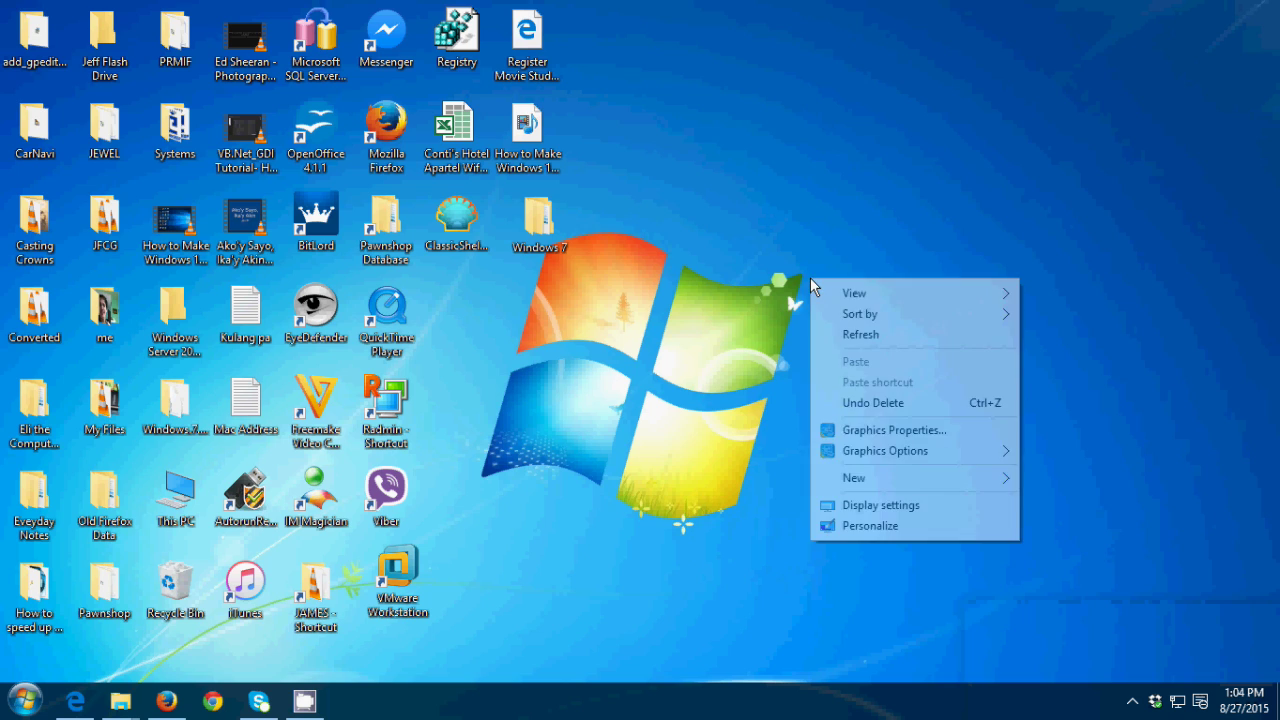
left_click(876, 532)
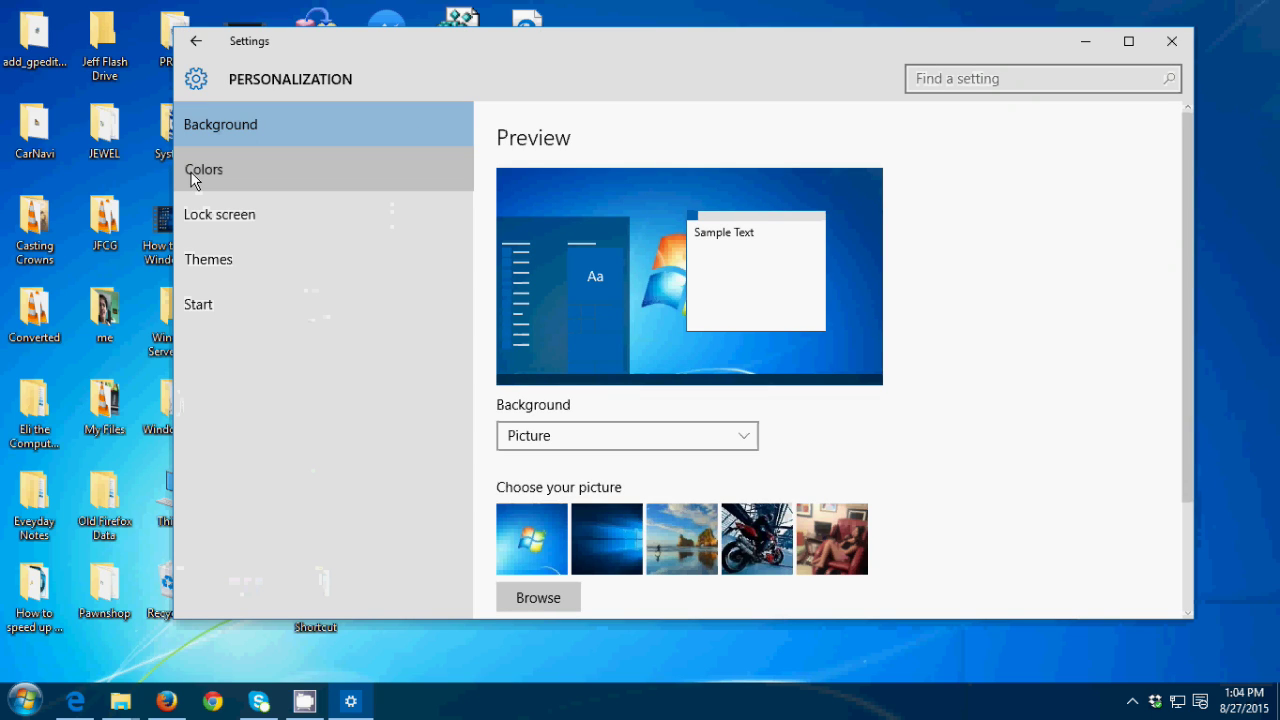
left_click(193, 176)
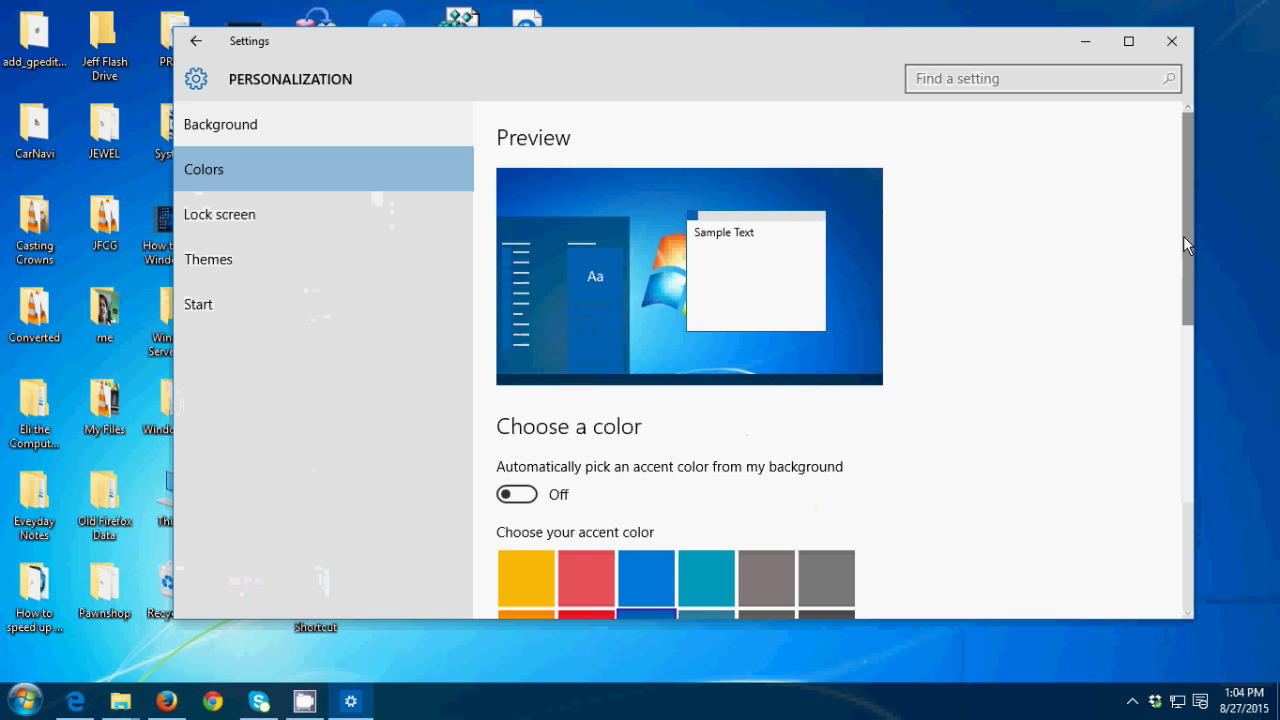
left_click_drag(1185, 237, 1186, 306)
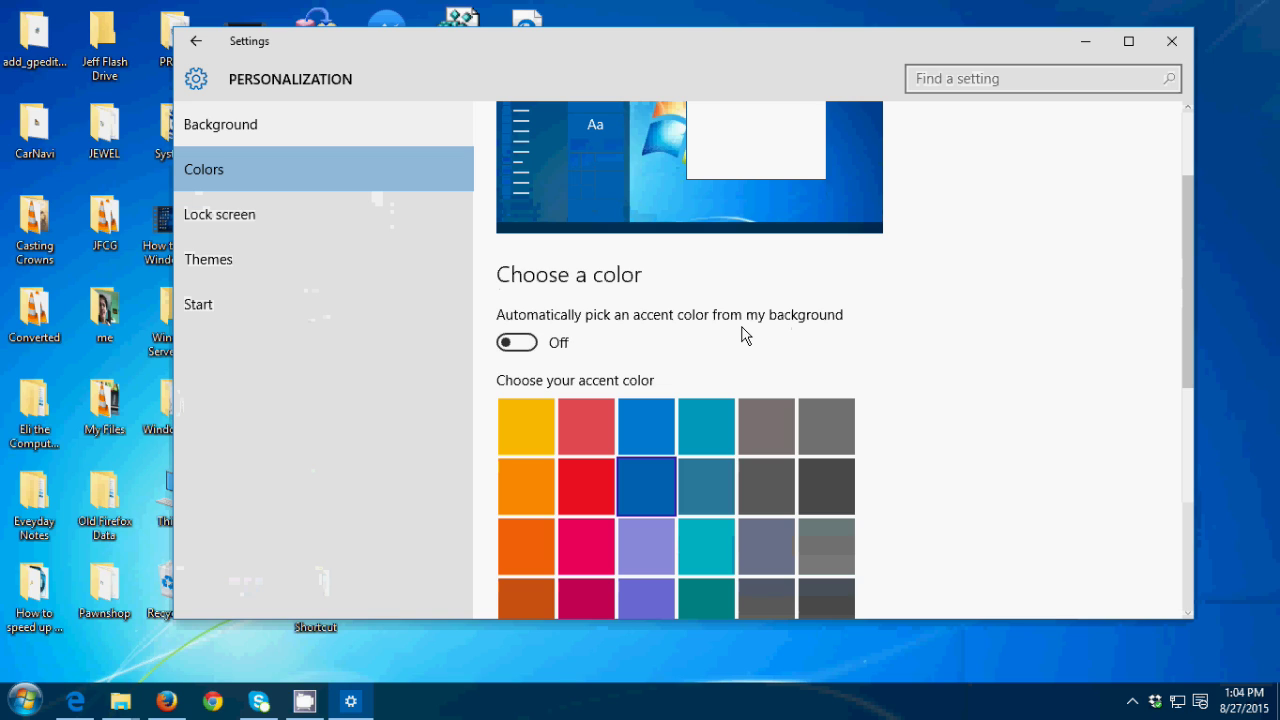
left_click(535, 344)
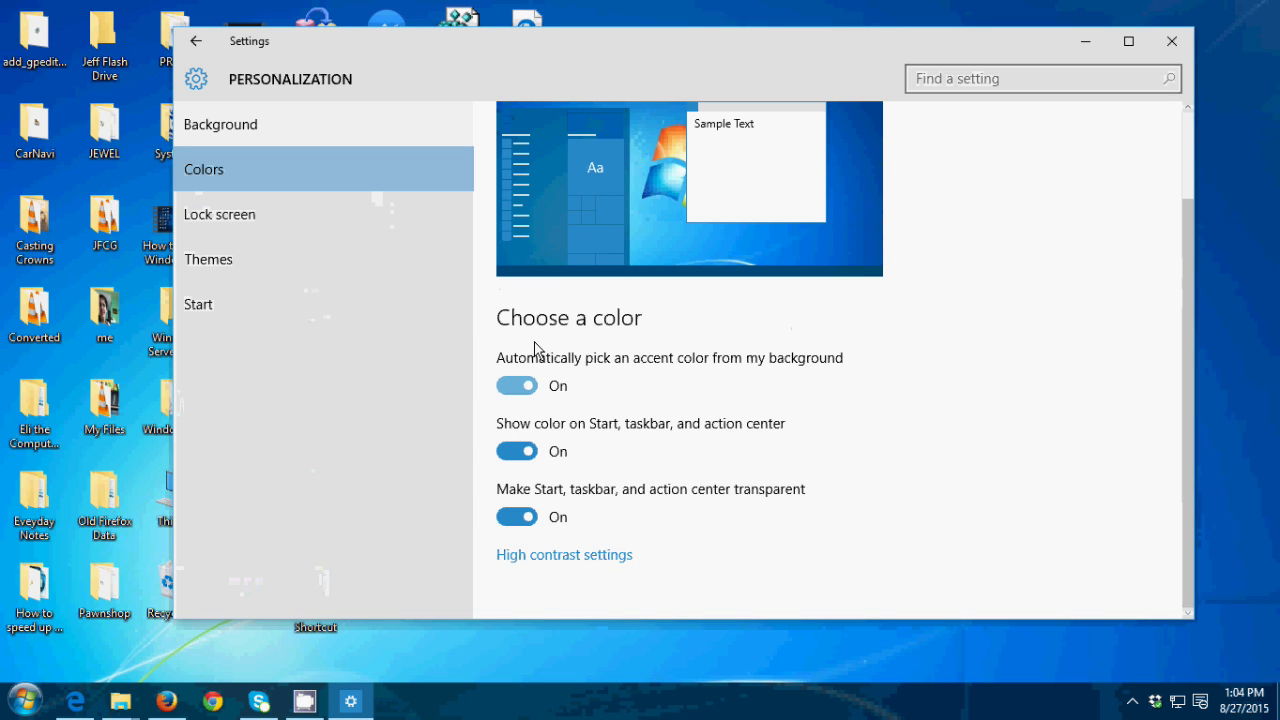
left_click(1167, 43)
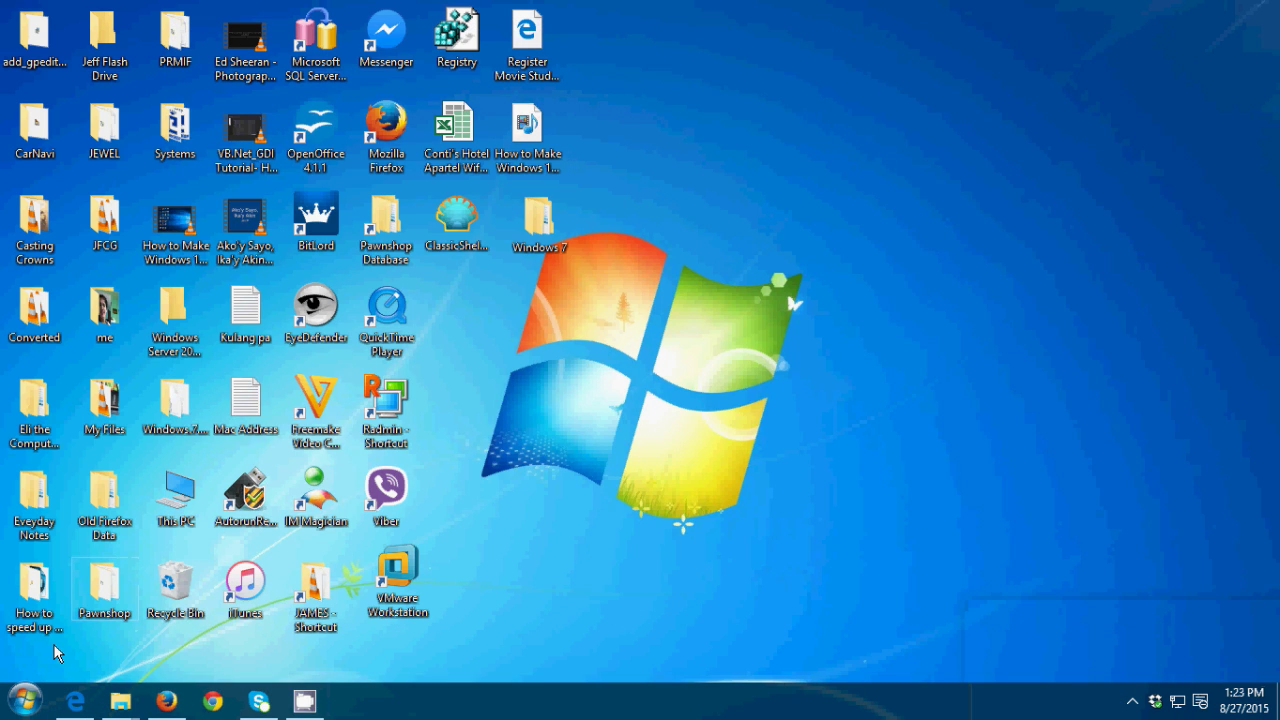
Step: Open the restyled start menu to check its Windows 7 look, and close it again
left_click(28, 699)
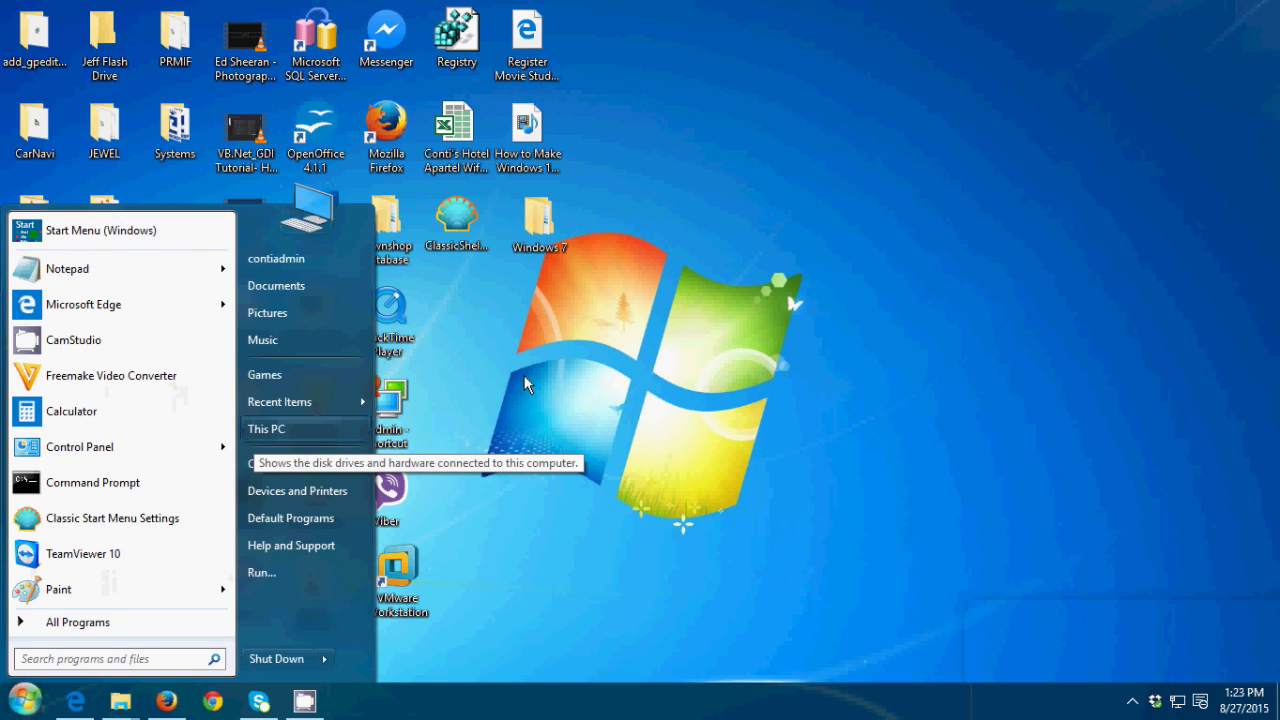
left_click(579, 365)
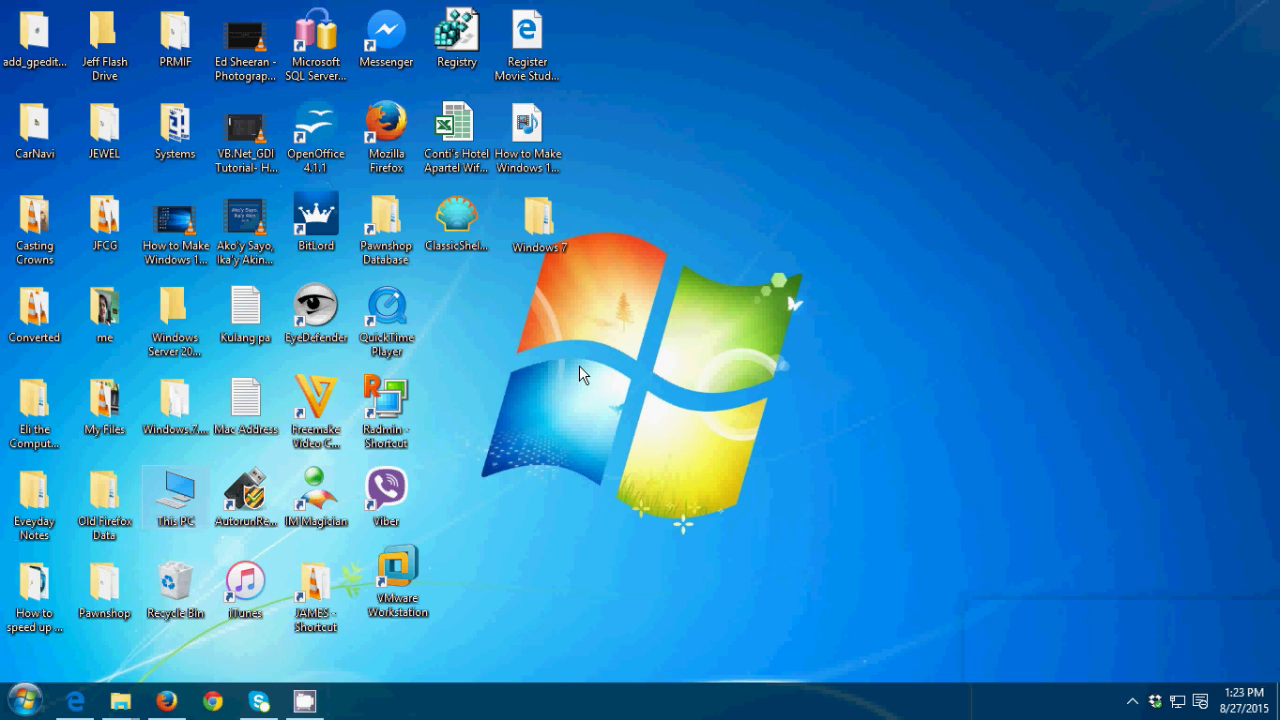